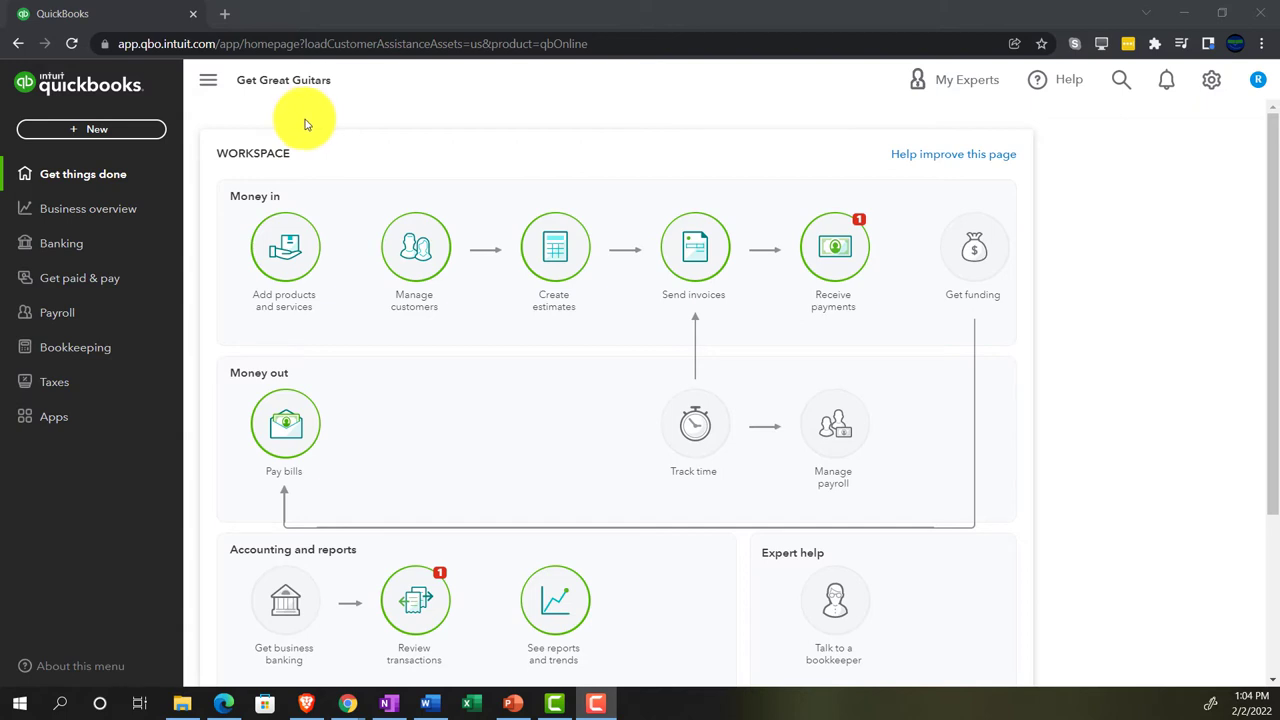
# Step: Look at the option for switching to Accountant view and at the sample company's home page open in Edge
pyautogui.hotkey('ctrl', '+')
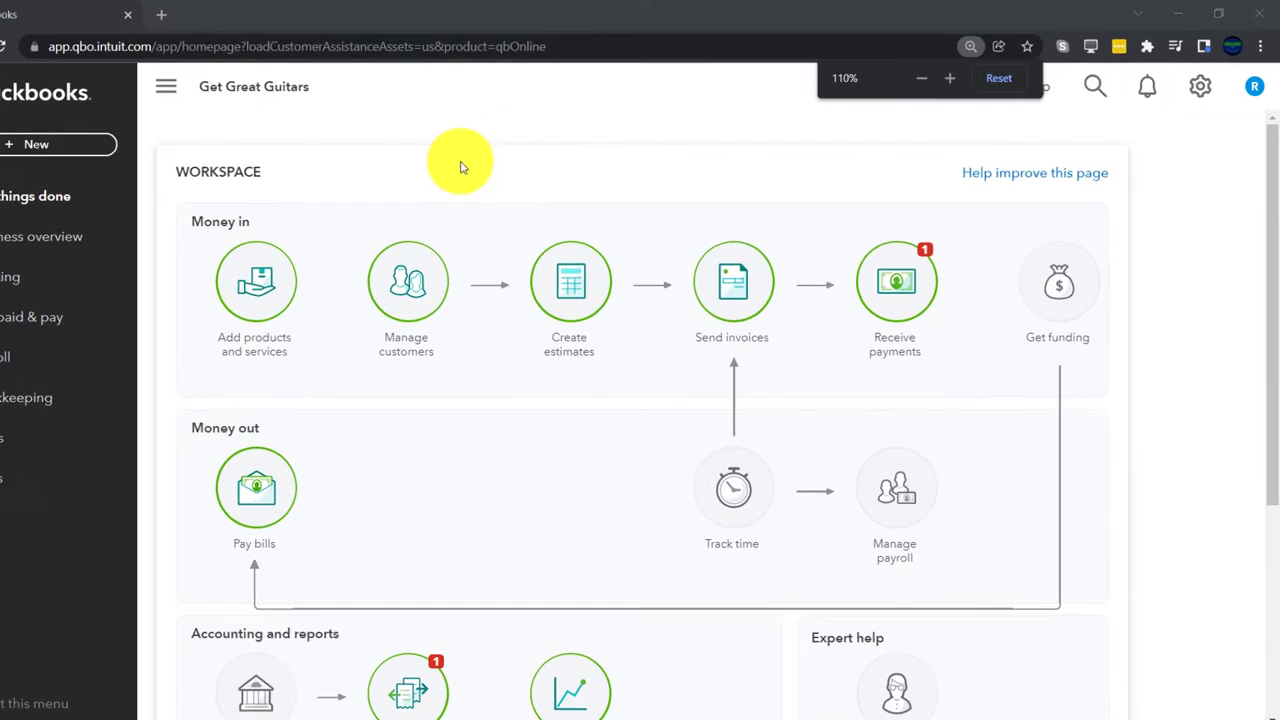
pyautogui.hotkey('ctrl', '+')
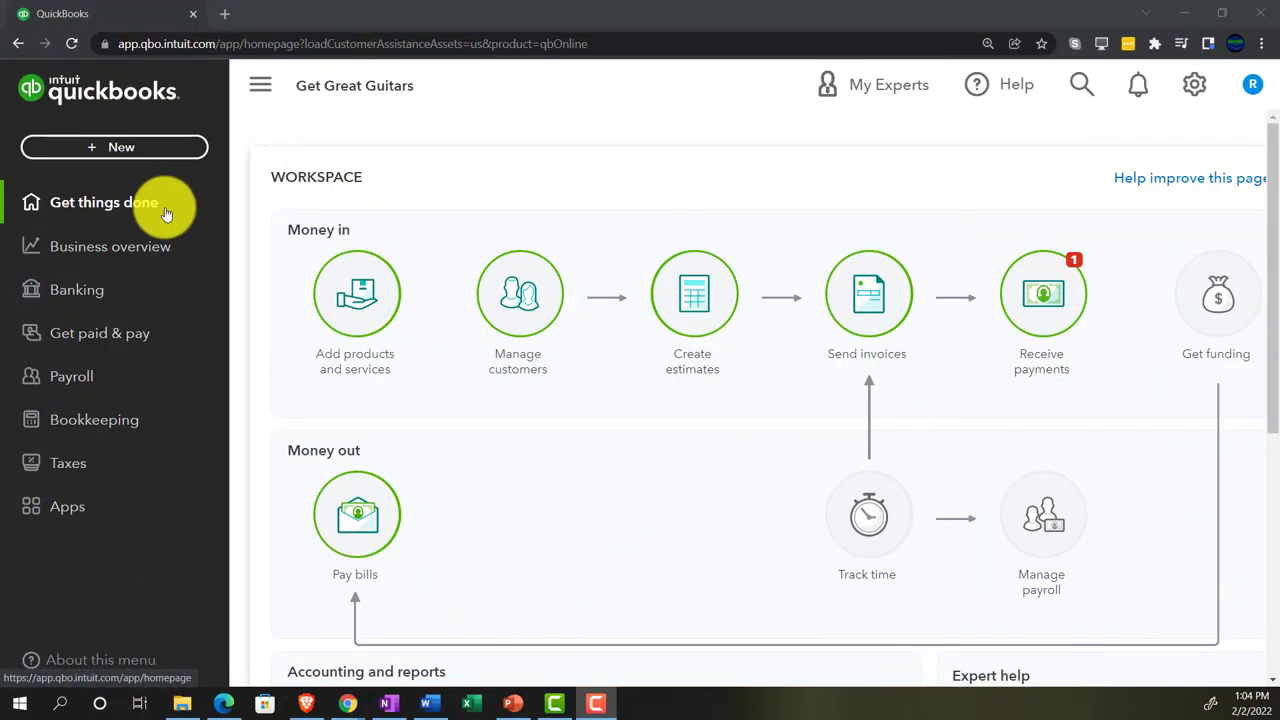
pyautogui.click(1095, 233)
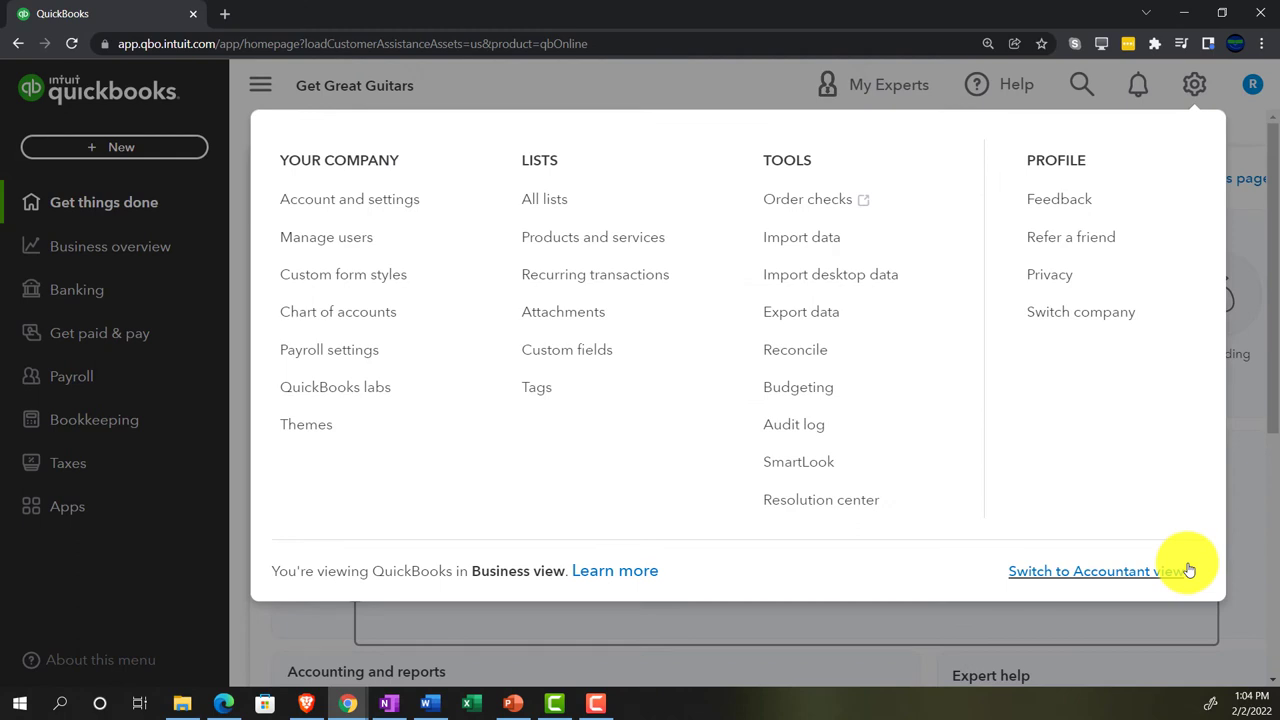
pyautogui.click(225, 703)
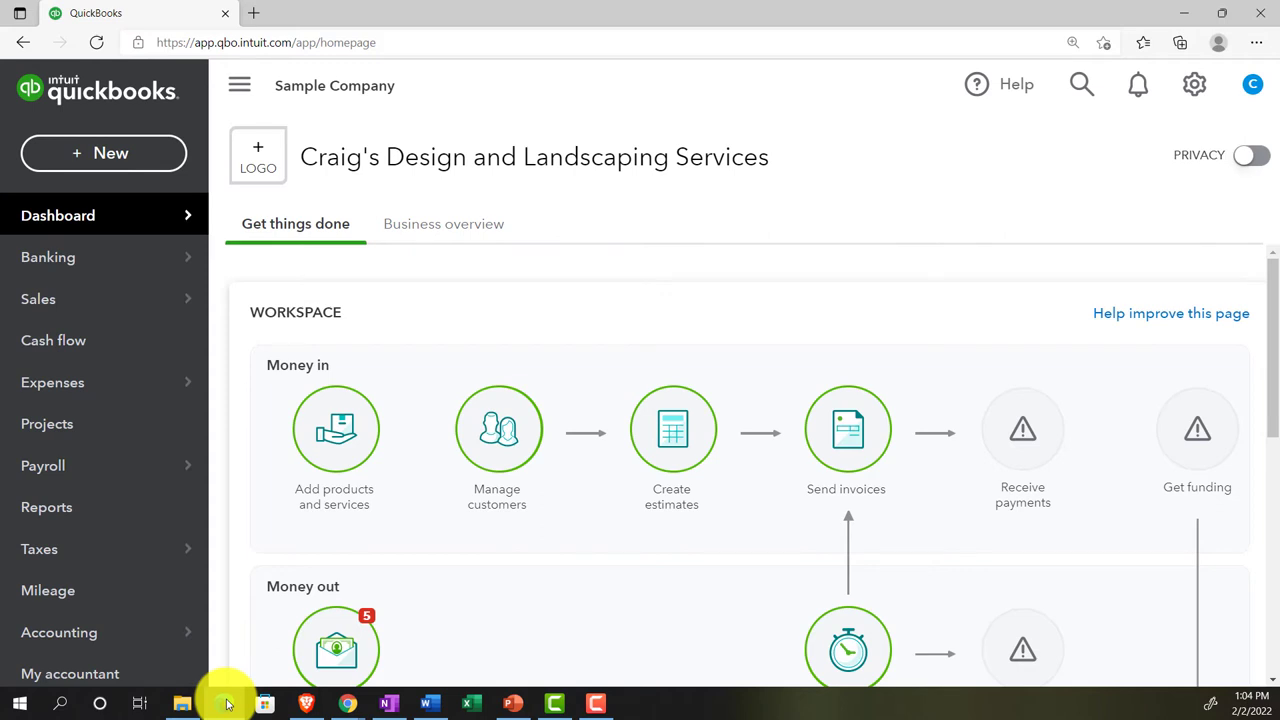
pyautogui.click(227, 703)
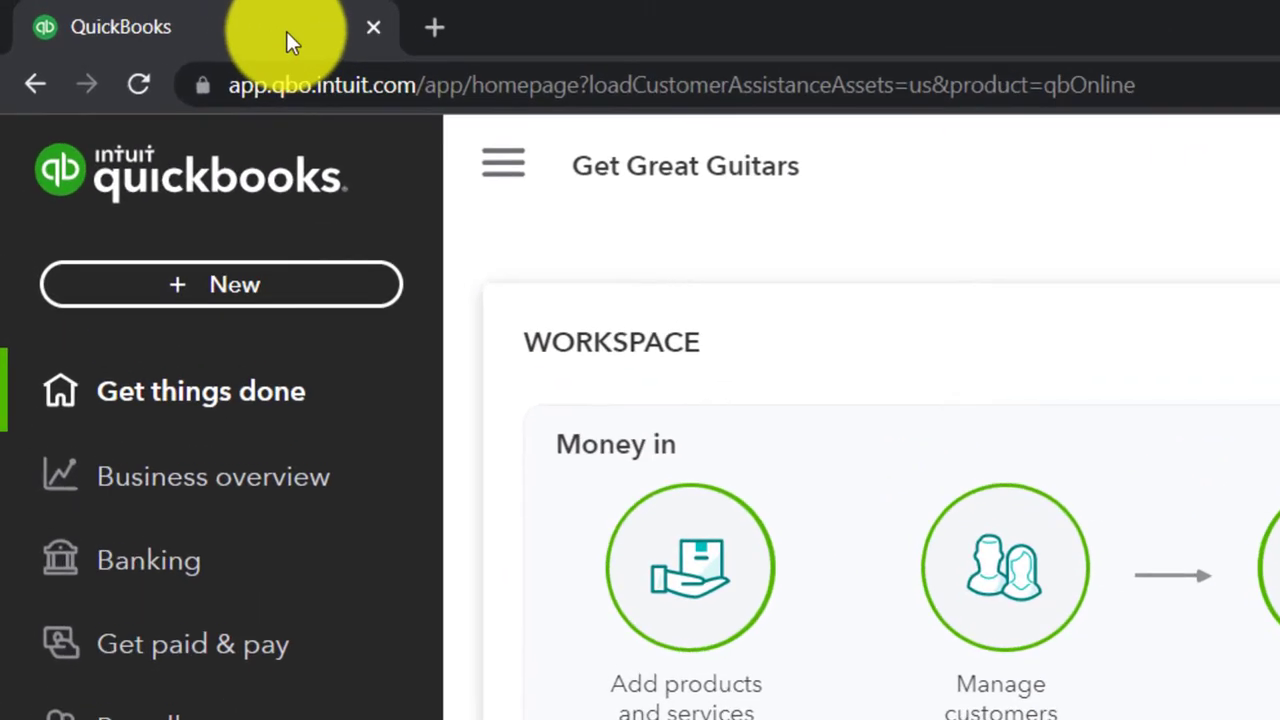
# Step: Duplicate the Get Great Guitars home page tab twice so that three browser tabs are open
pyautogui.rightClick(297, 33)
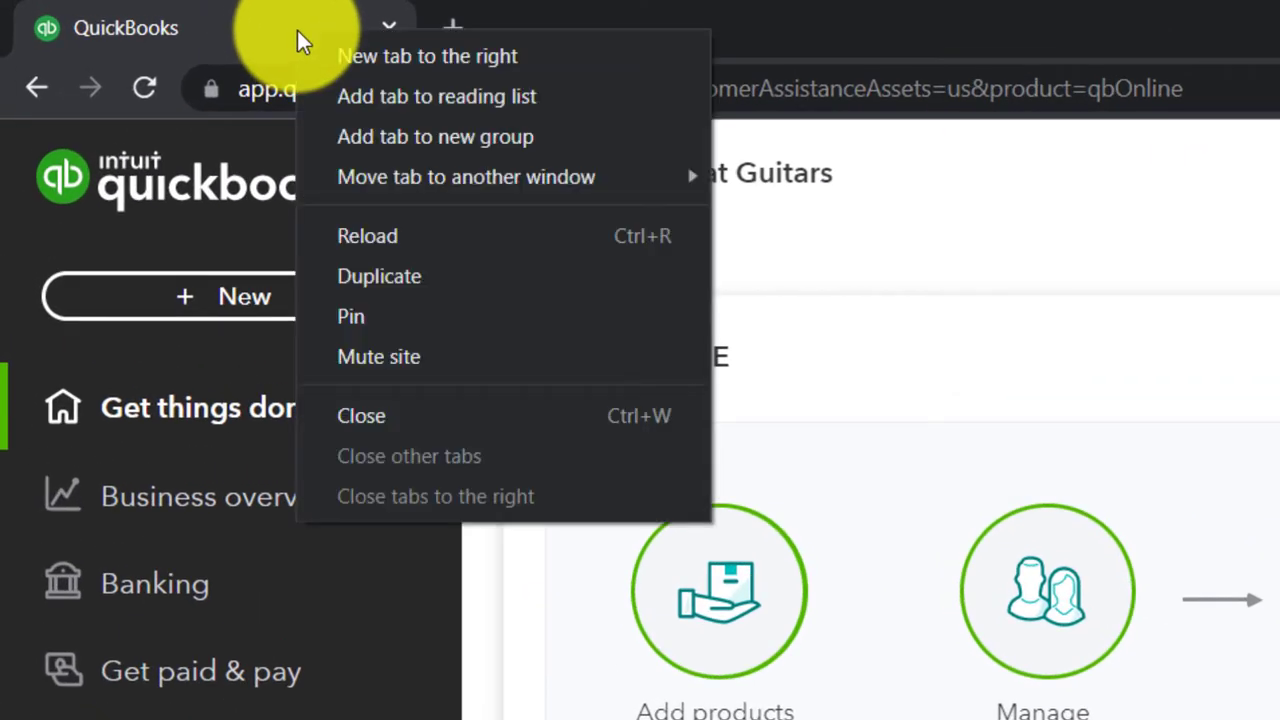
pyautogui.click(406, 275)
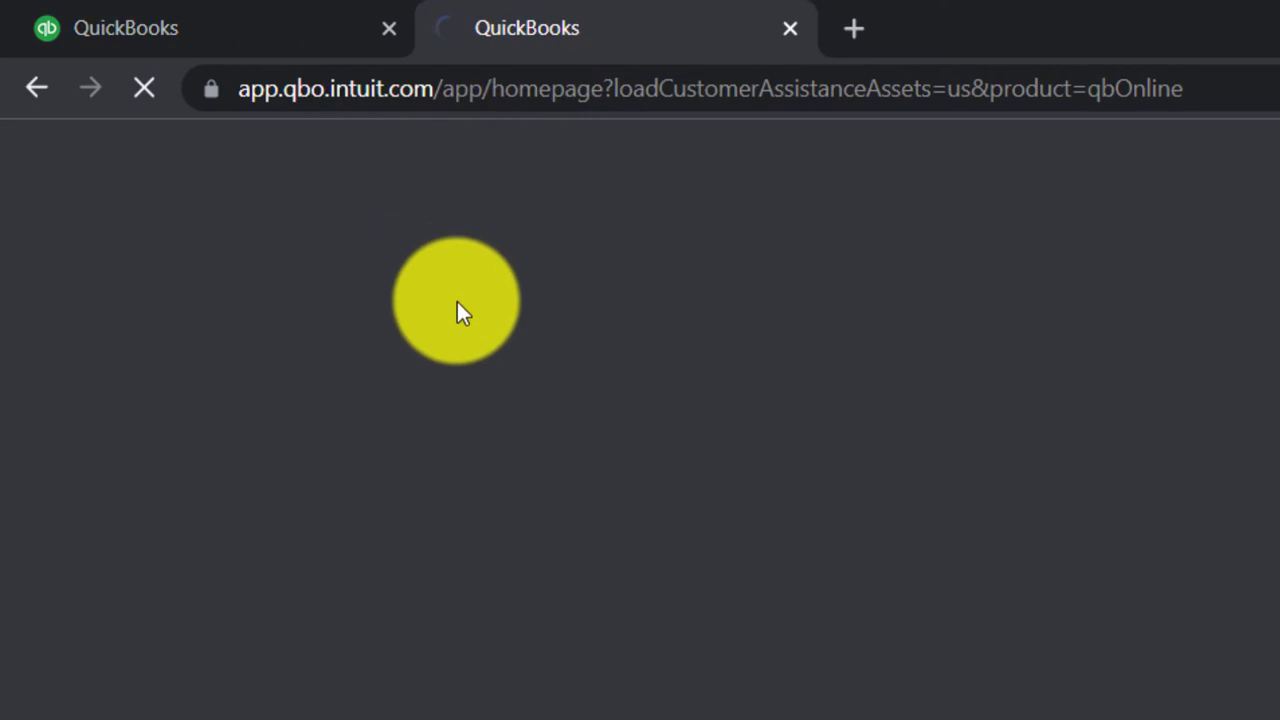
pyautogui.click(288, 33)
pyautogui.rightClick(288, 33)
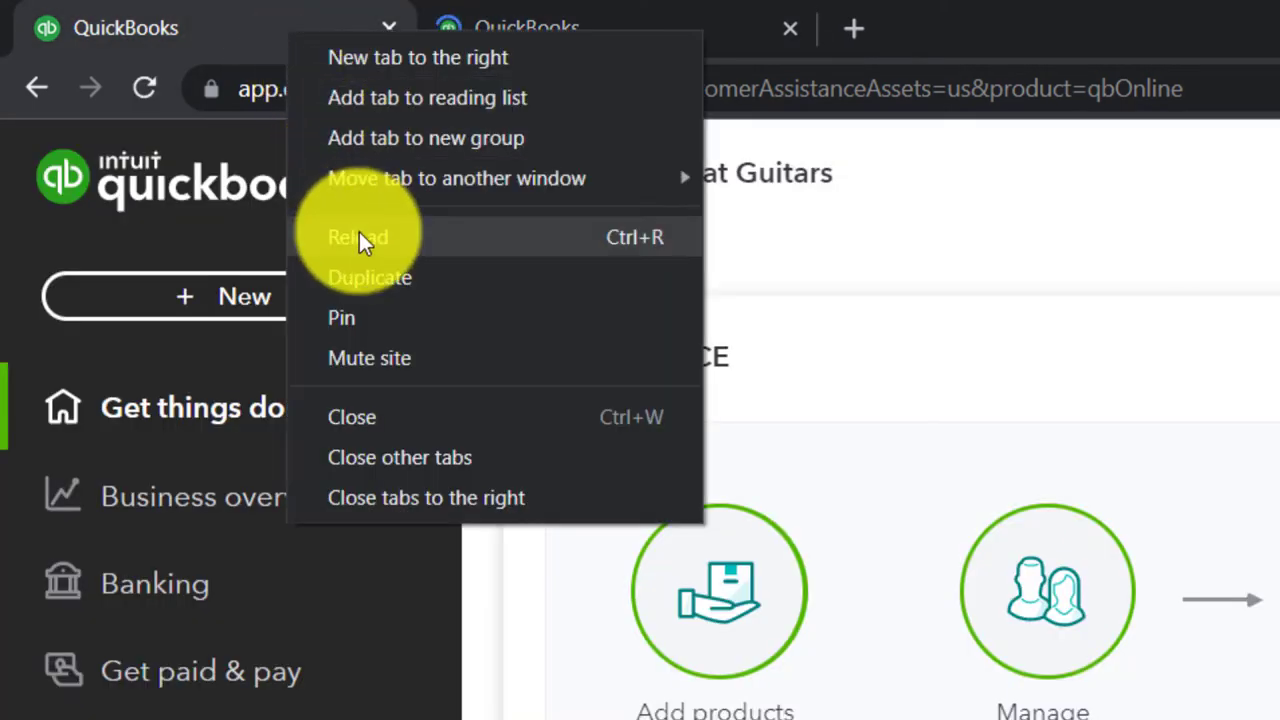
pyautogui.click(369, 287)
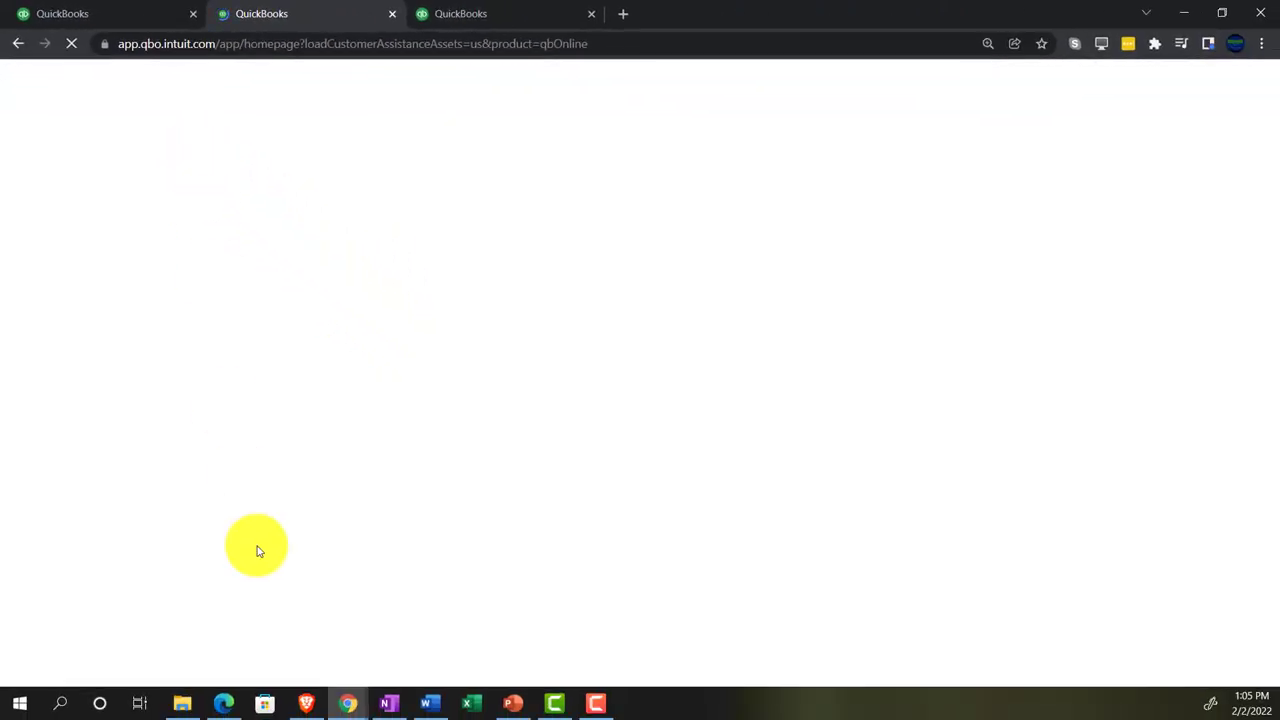
pyautogui.click(226, 704)
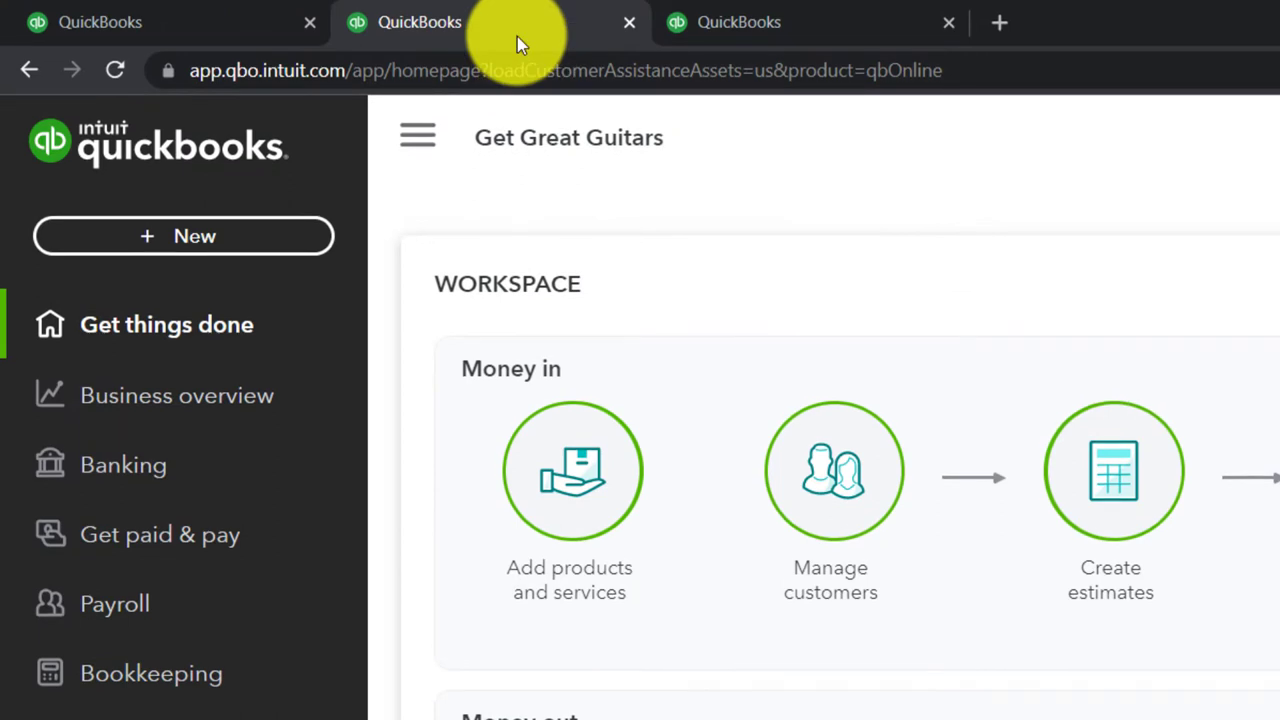
# Step: Open the Balance Sheet report from the favorite reports in the second browser tab, with the navigation menu collapsed
pyautogui.click(234, 405)
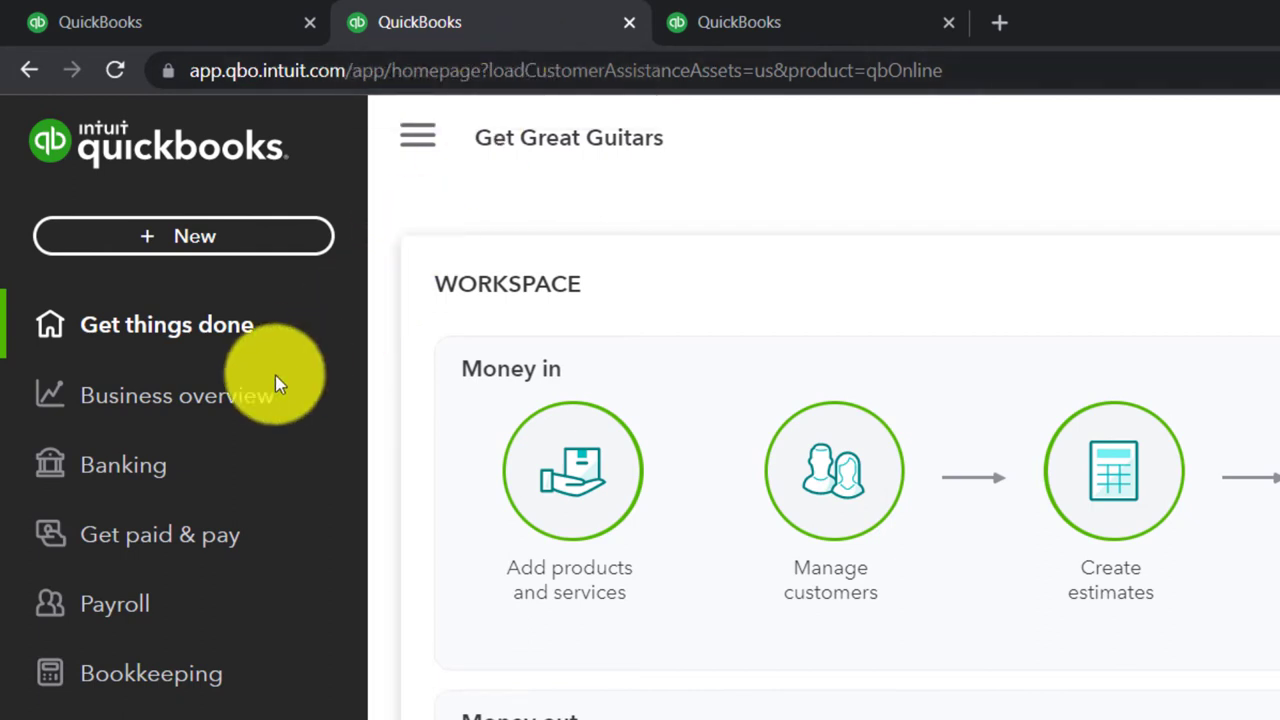
pyautogui.click(235, 406)
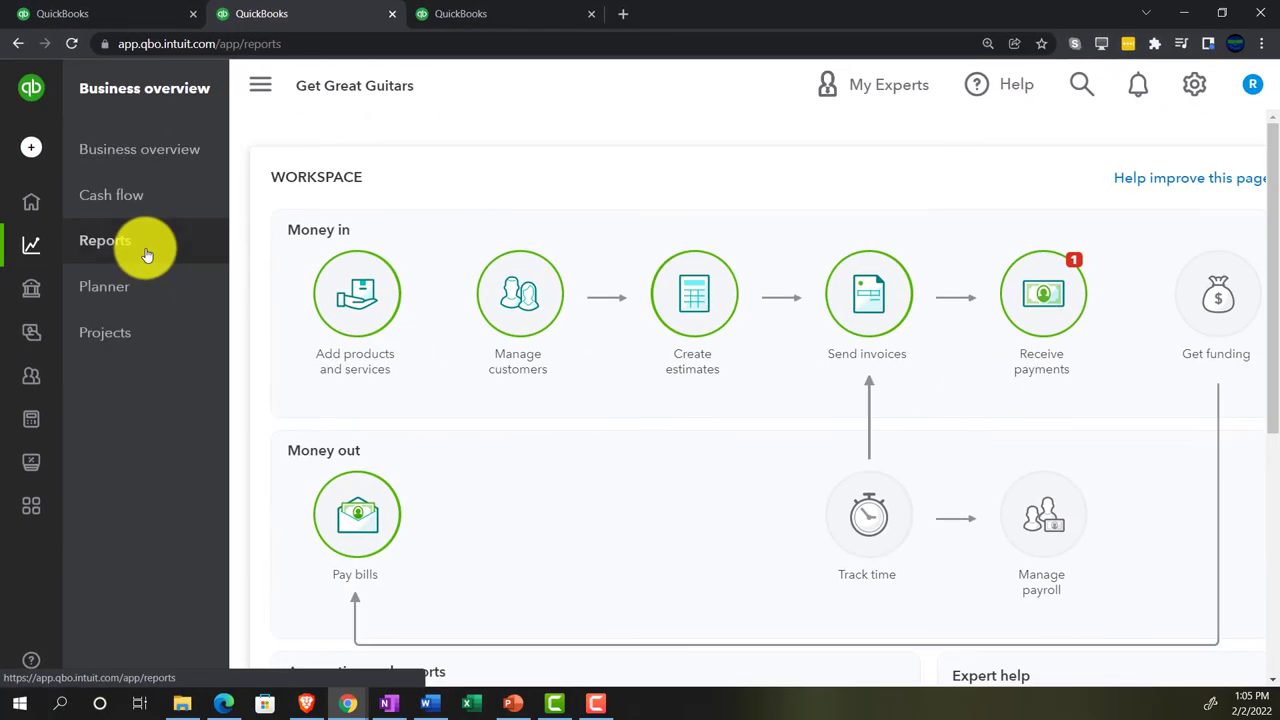
pyautogui.click(229, 402)
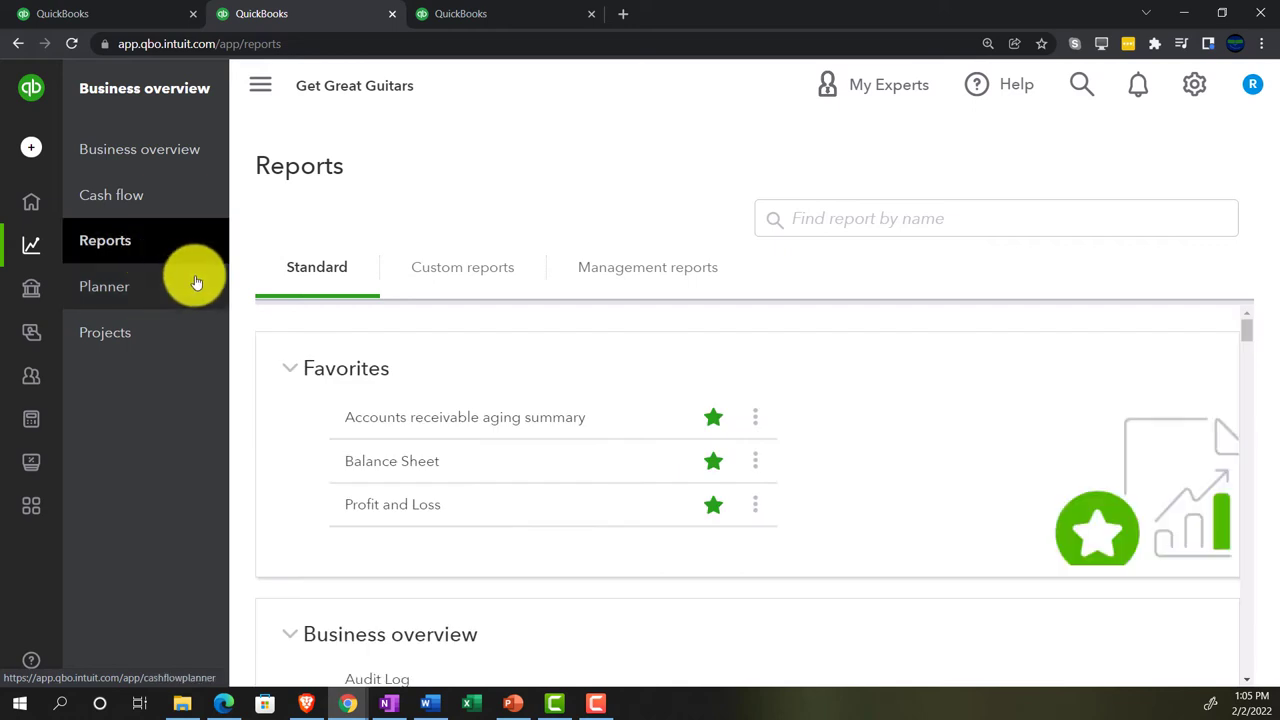
pyautogui.click(257, 95)
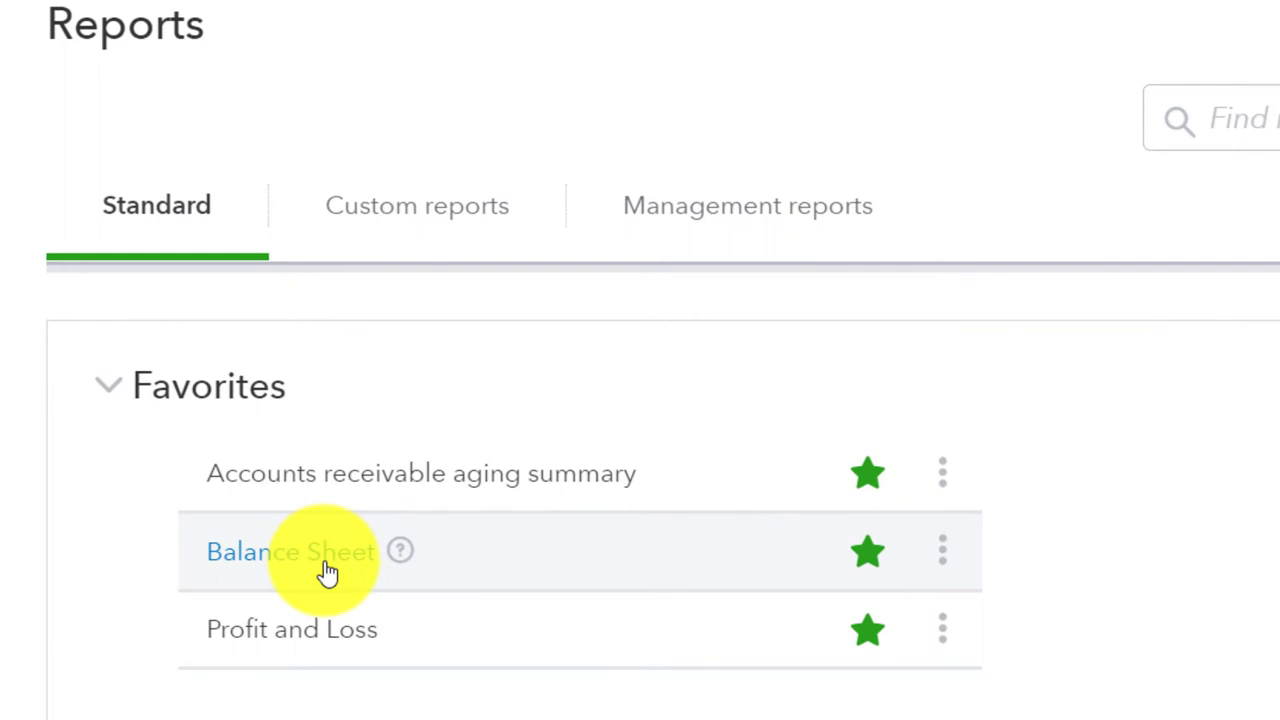
pyautogui.click(328, 572)
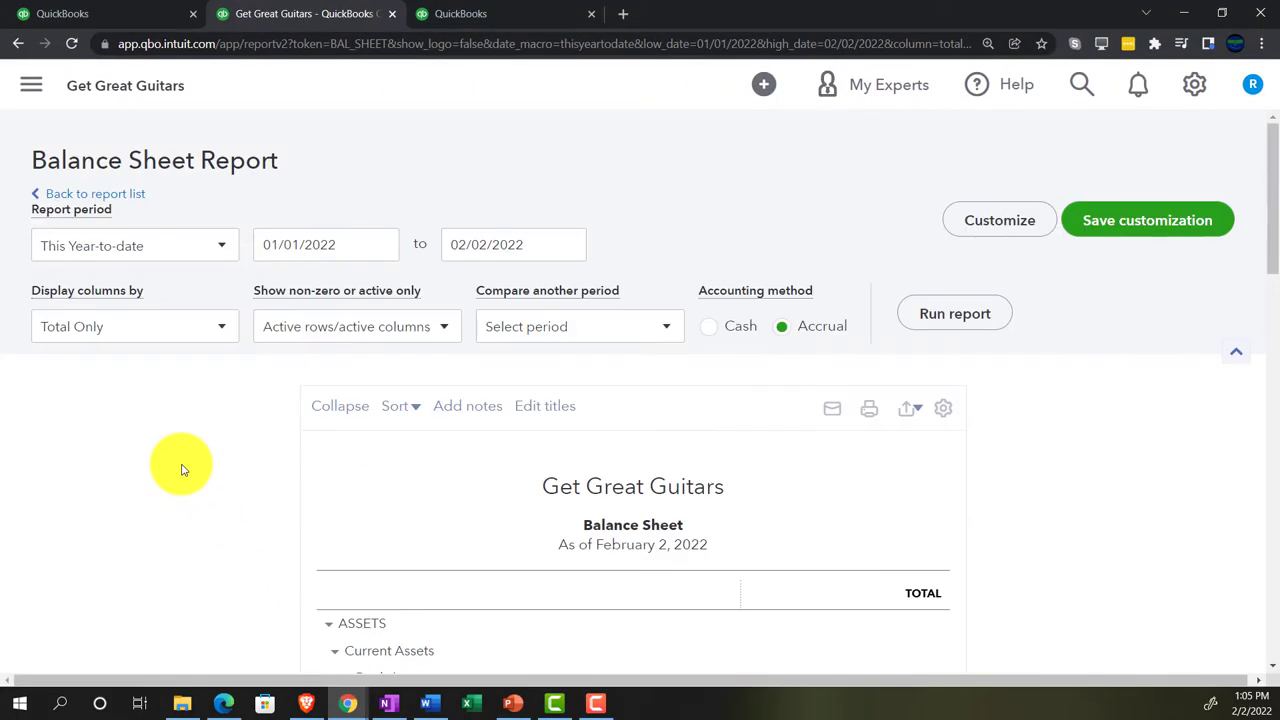
# Step: Set the Balance Sheet report period to 01/01/2022 through 02/28/2022 and run the report
pyautogui.click(337, 249)
pyautogui.hotkey('ctrl', 'a')
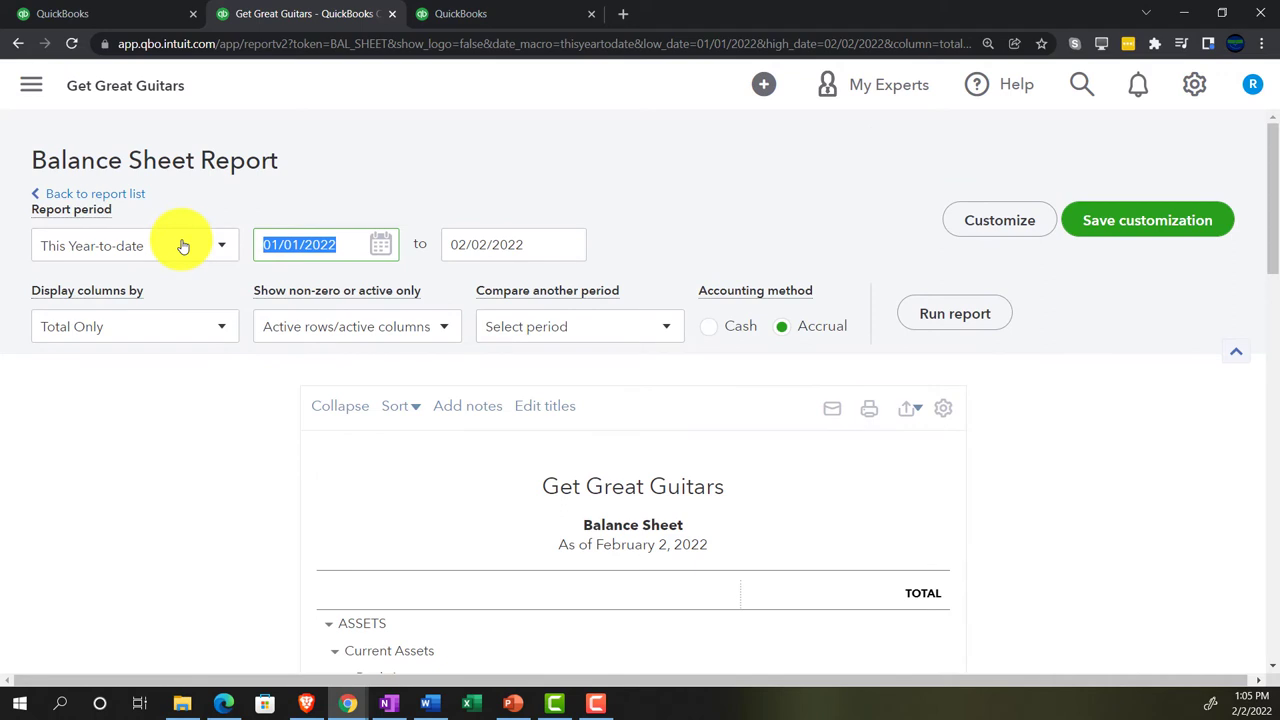
pyautogui.write('01/01/202')
pyautogui.press('Tab')
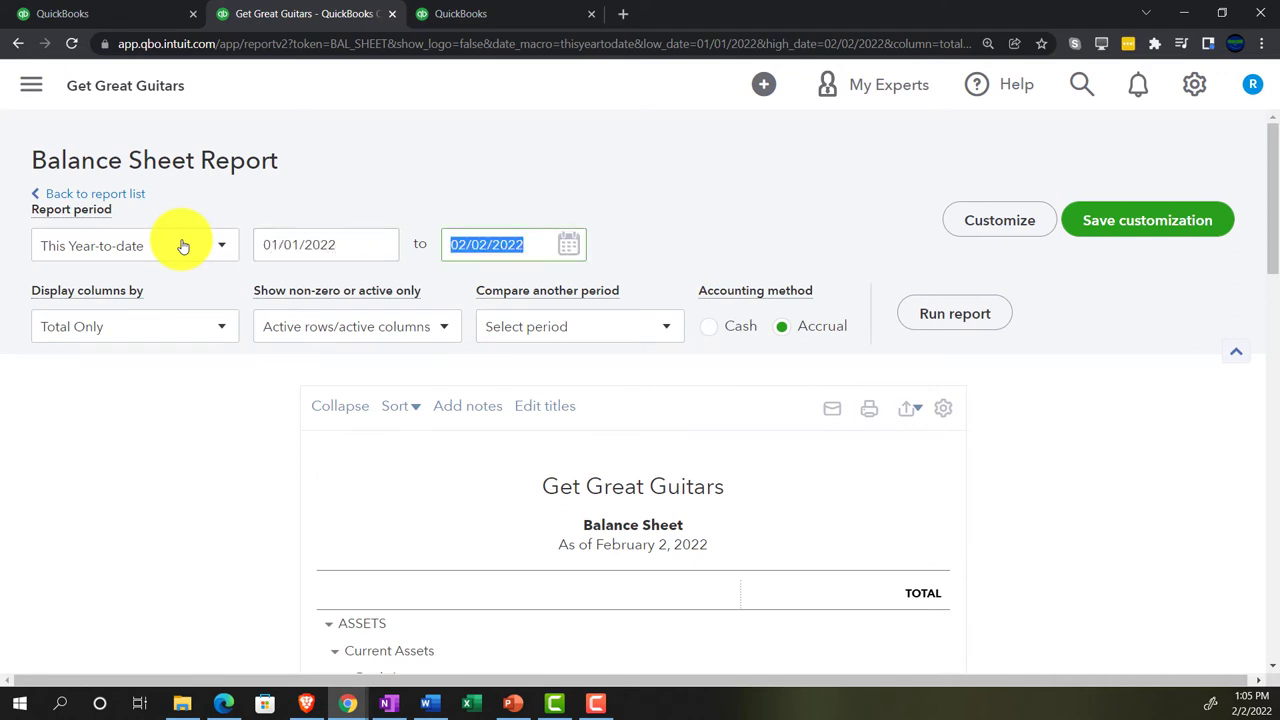
pyautogui.write('02282022')
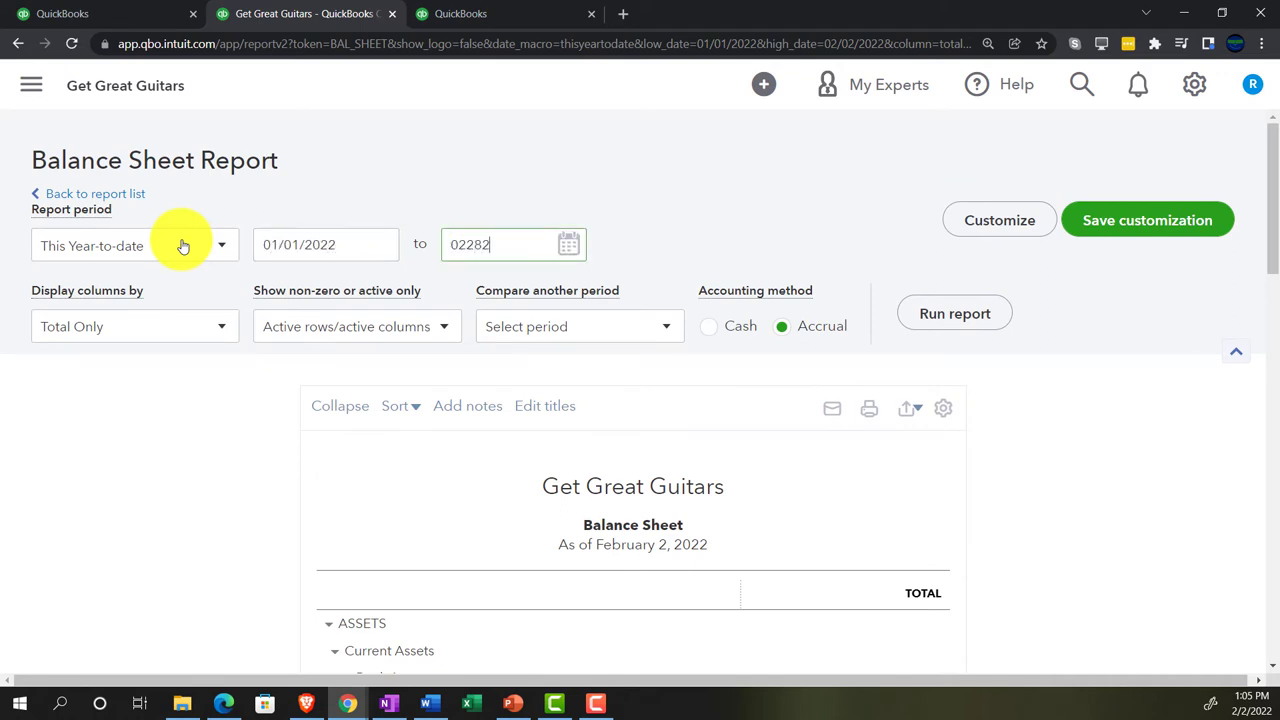
pyautogui.press('Tab')
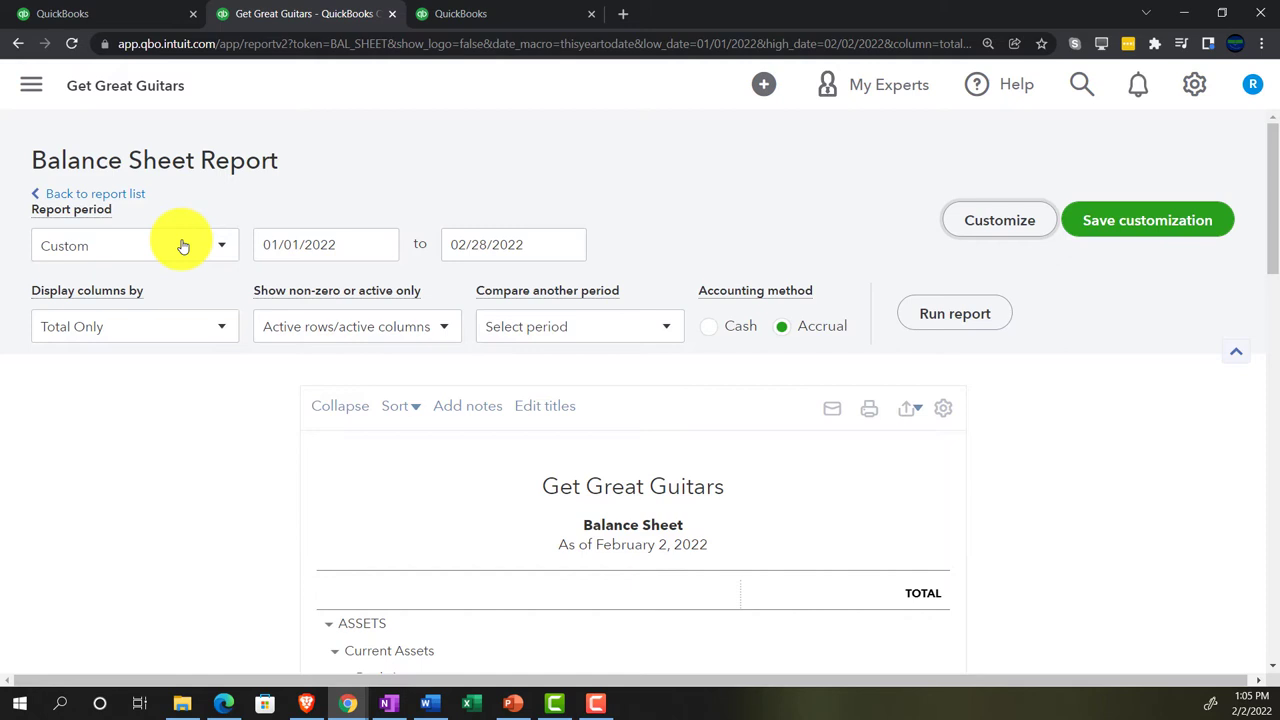
pyautogui.click(957, 331)
pyautogui.scroll(-3, 940, 320)
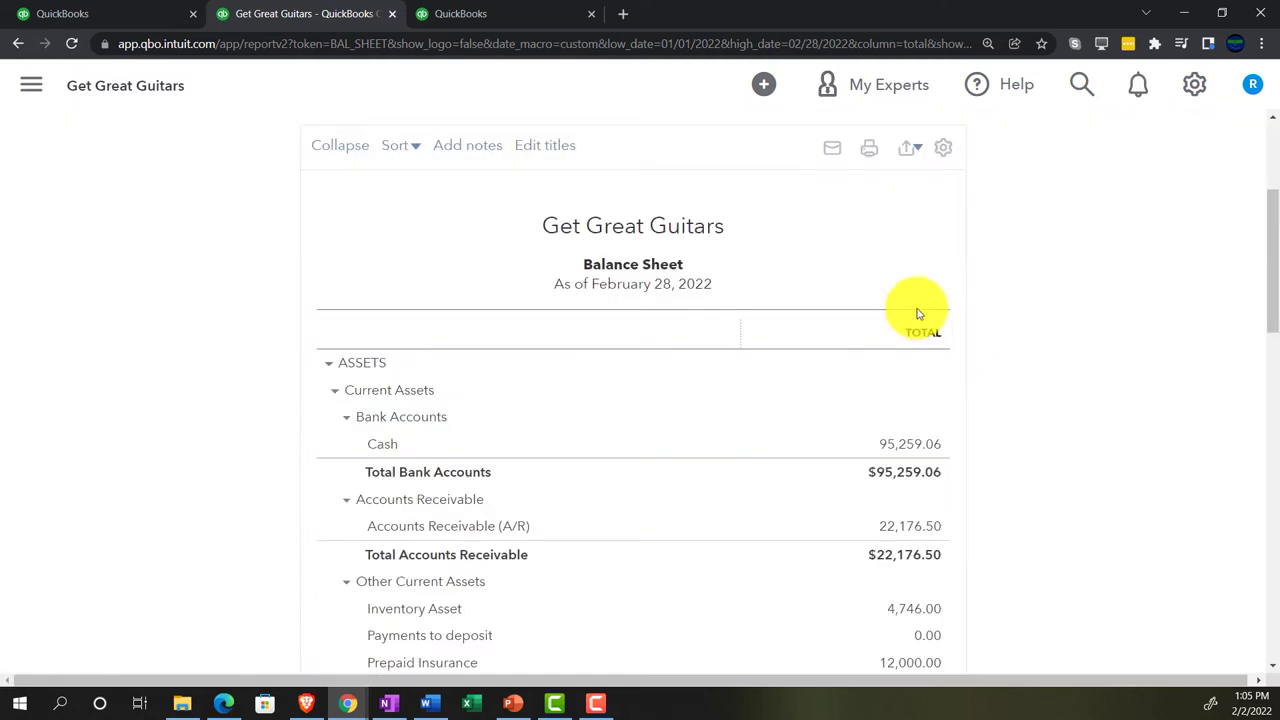
# Step: Open the favorite Profit and Loss report in the third browser tab and collapse the navigation menu
pyautogui.click(491, 14)
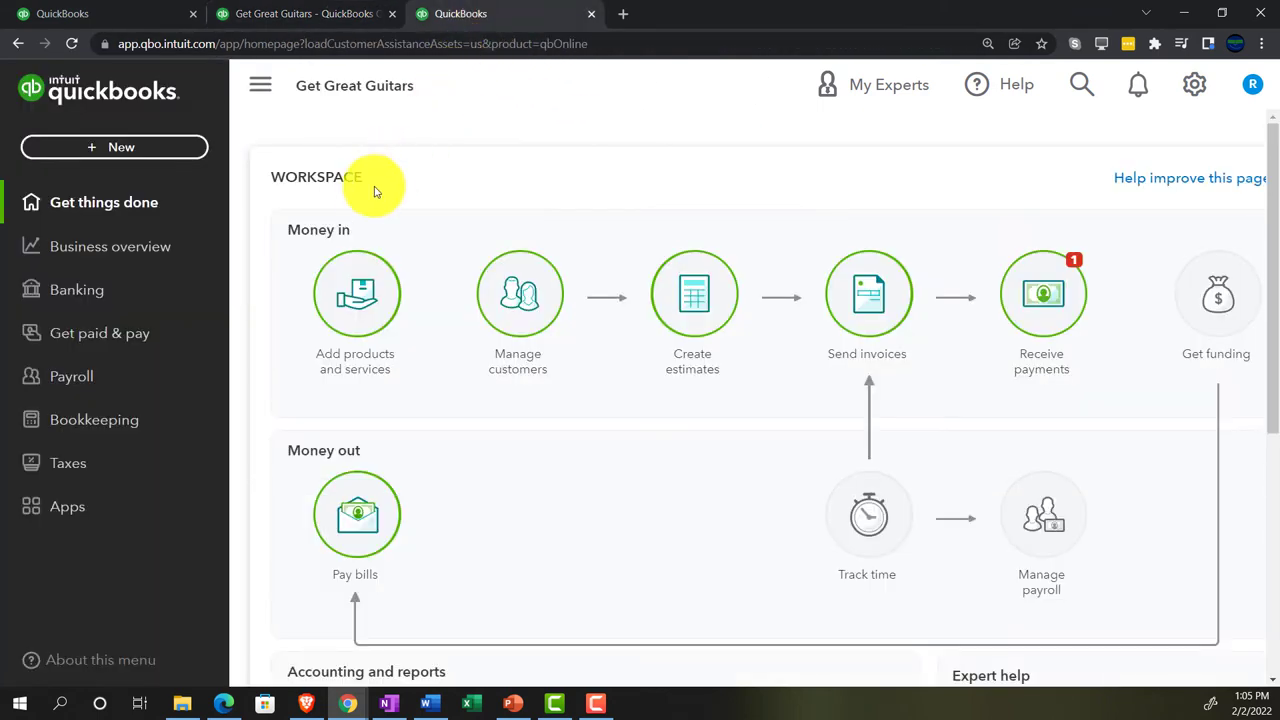
pyautogui.click(152, 248)
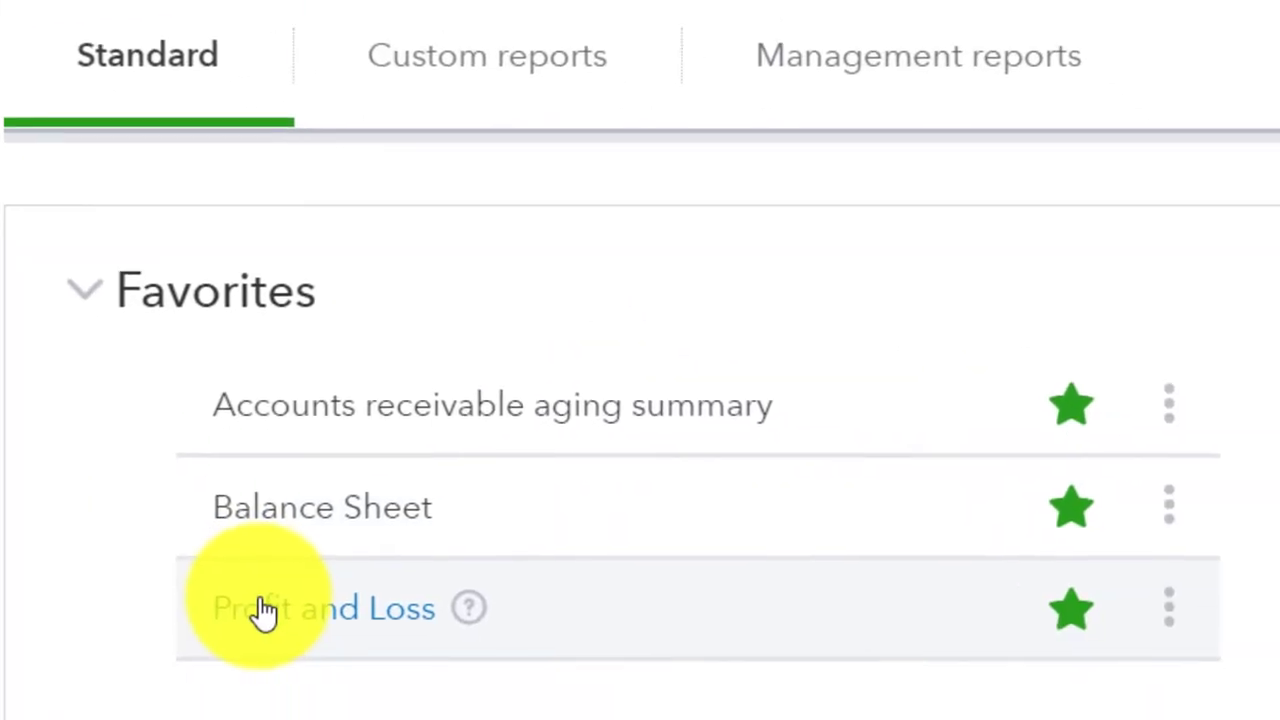
pyautogui.click(263, 612)
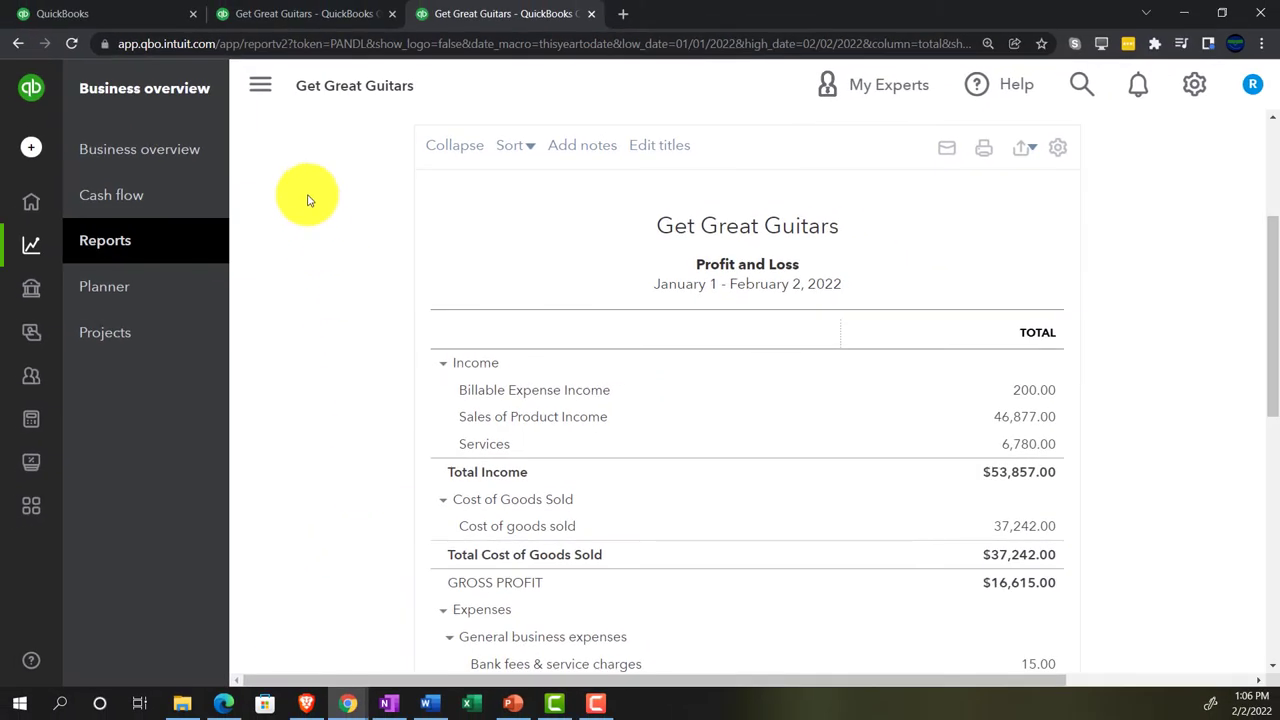
pyautogui.click(262, 90)
# Step: Set the Profit and Loss report period to 01/01/2022 through 02/28/2022
pyautogui.click(320, 244)
pyautogui.write('010122')
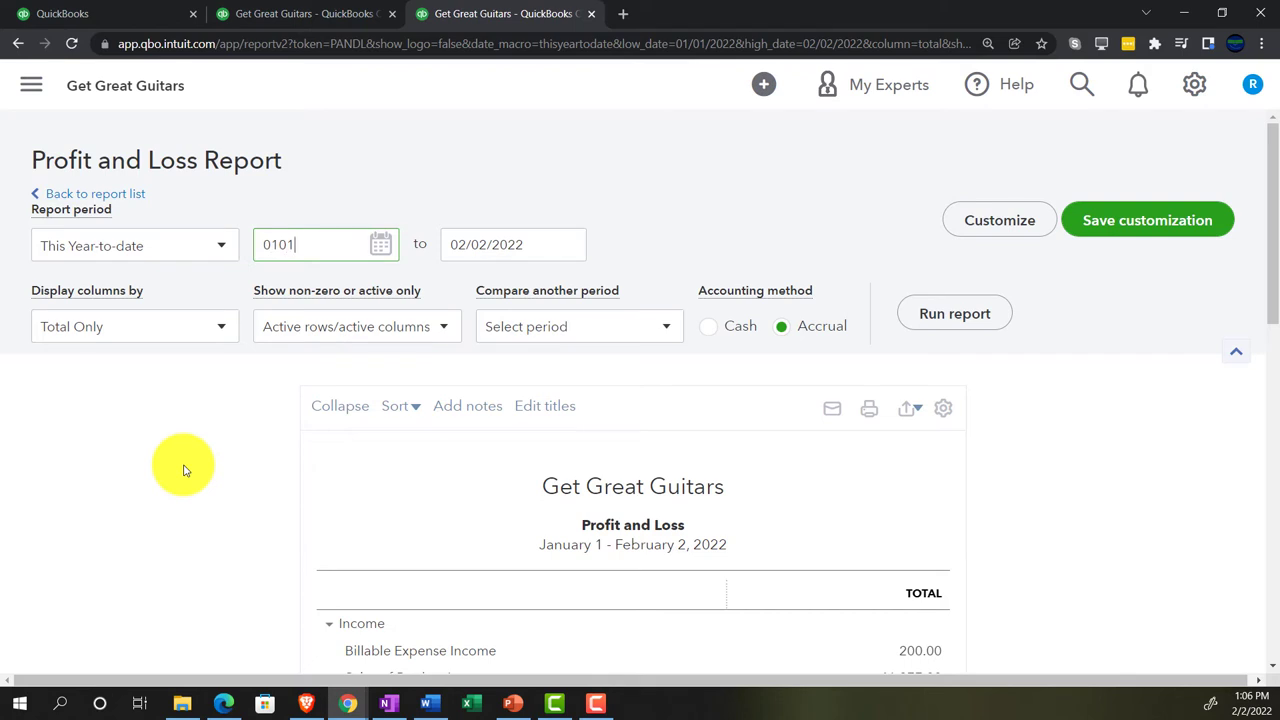
pyautogui.press('Tab')
pyautogui.write('022822')
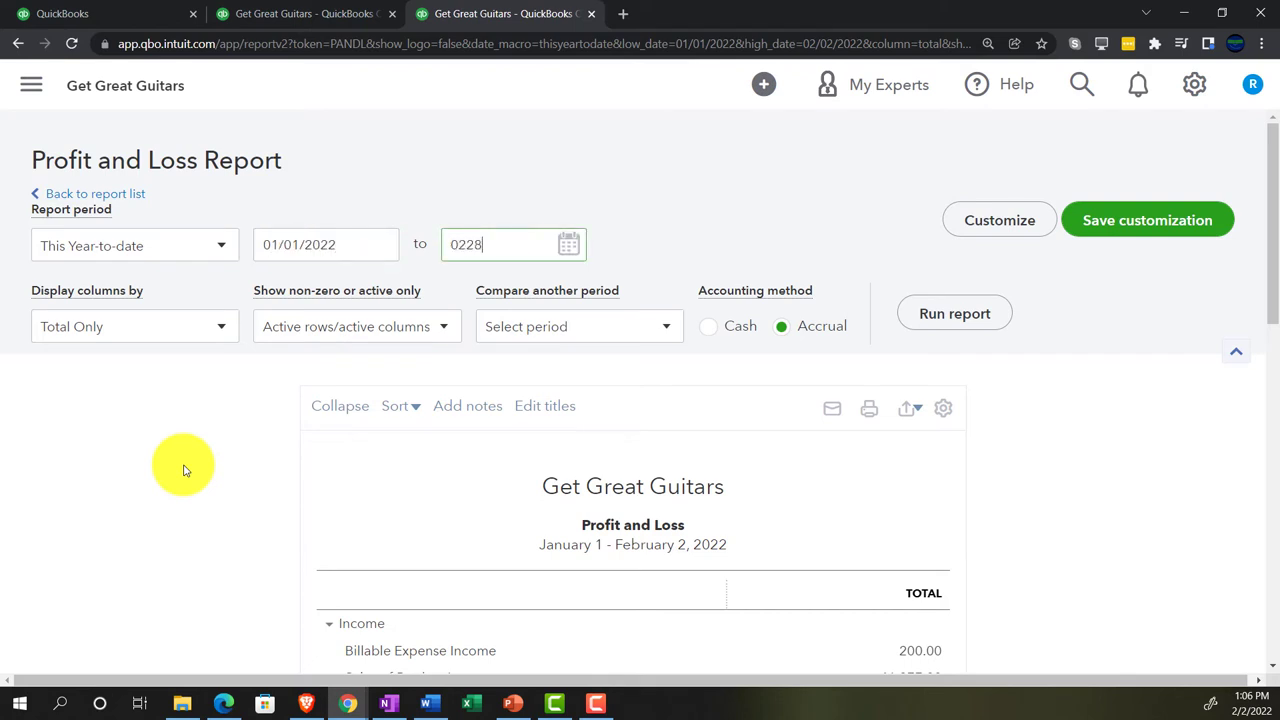
pyautogui.press('Tab')
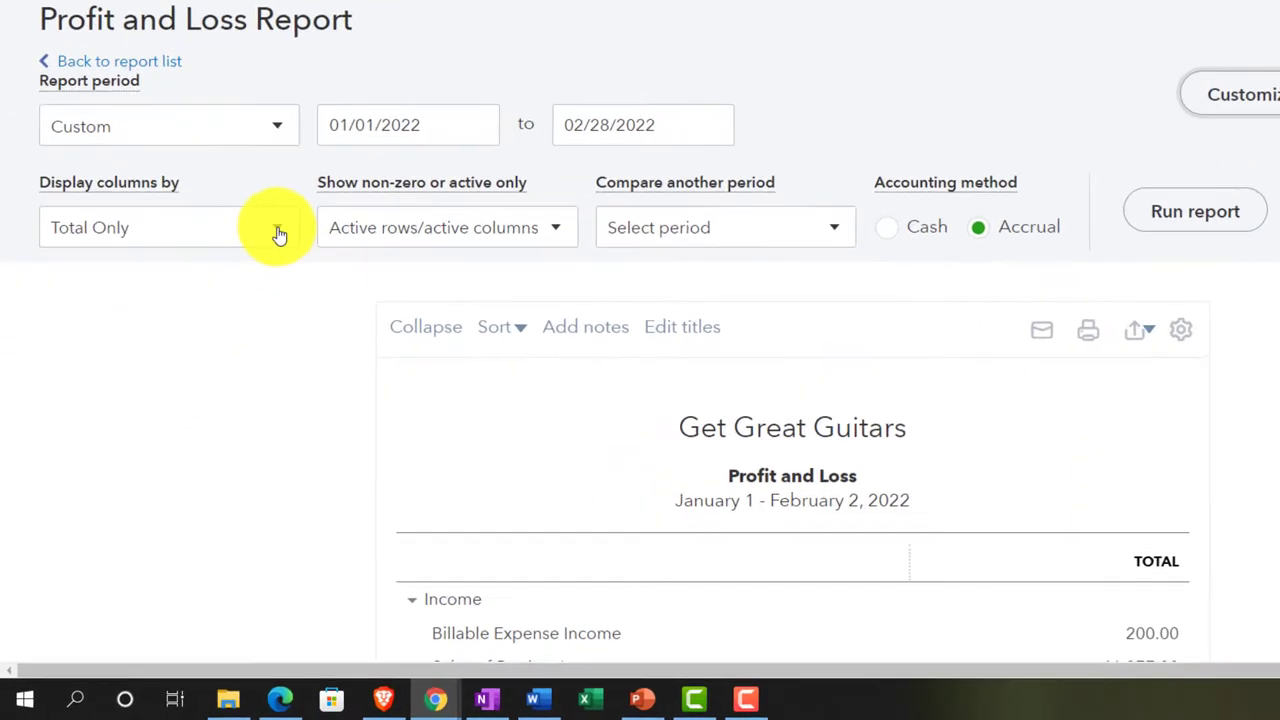
# Step: Display the Profit and Loss columns by Months and run the report
pyautogui.click(222, 327)
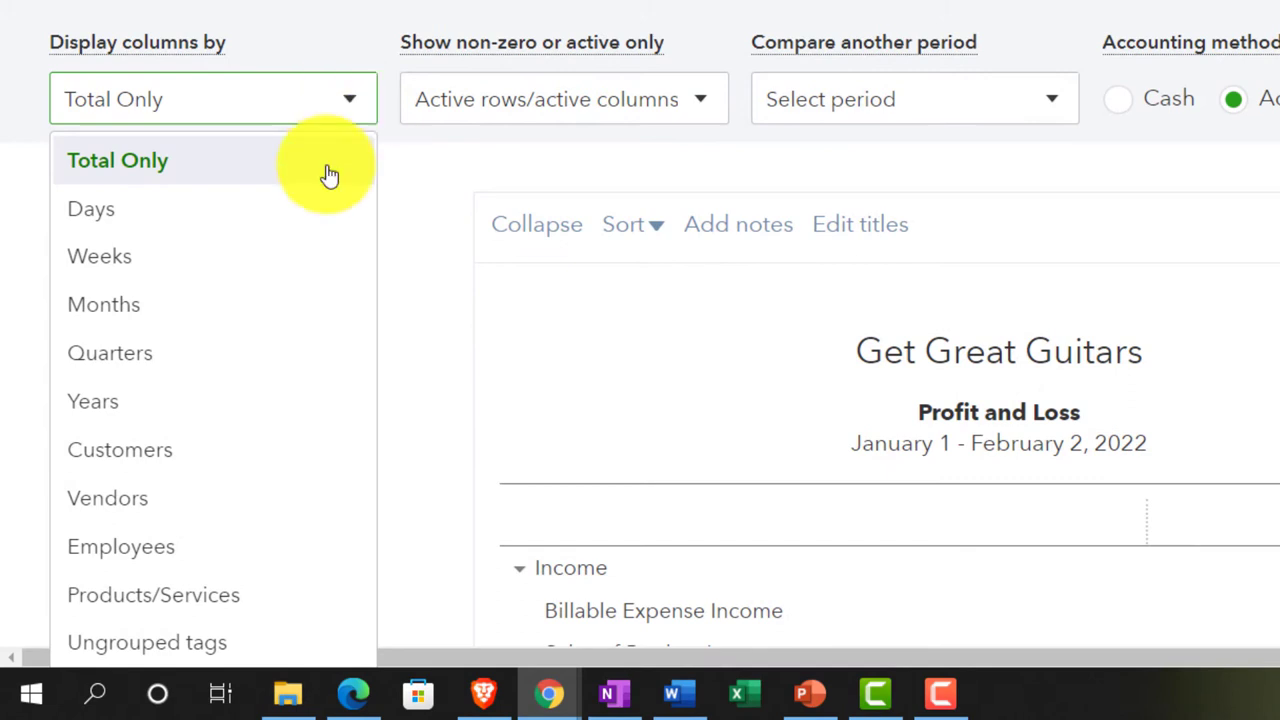
pyautogui.click(278, 302)
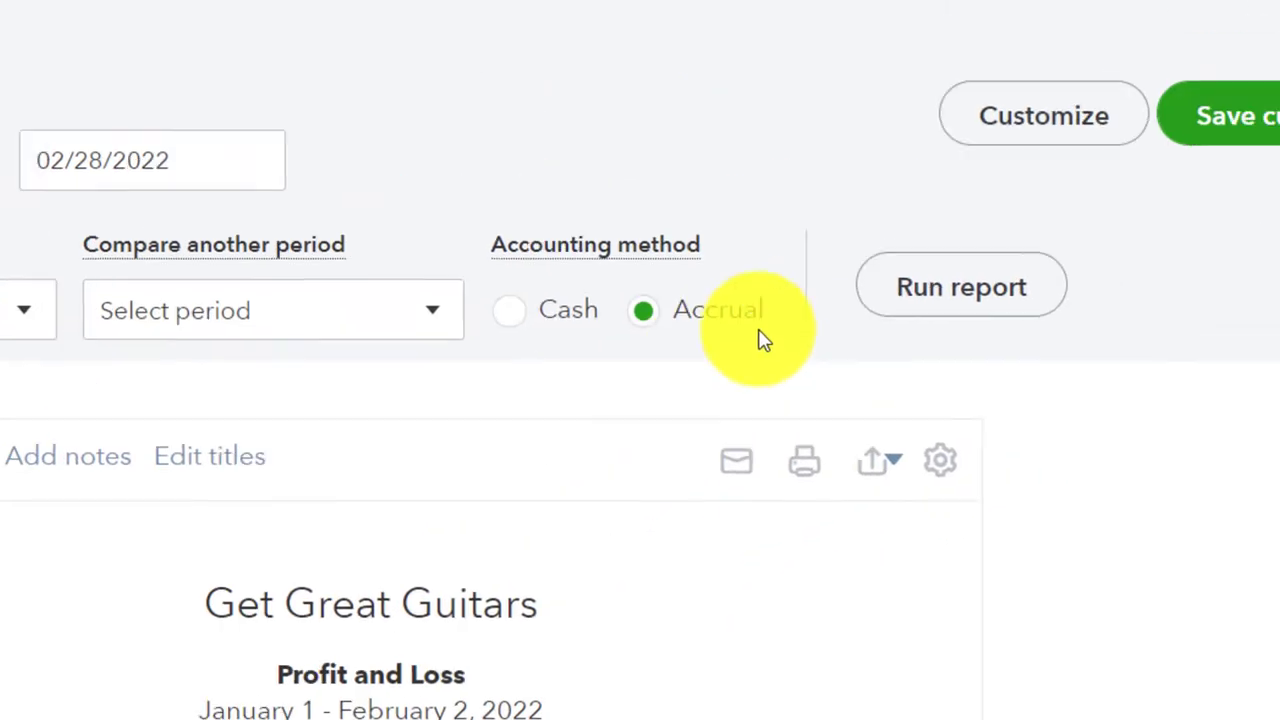
pyautogui.click(565, 412)
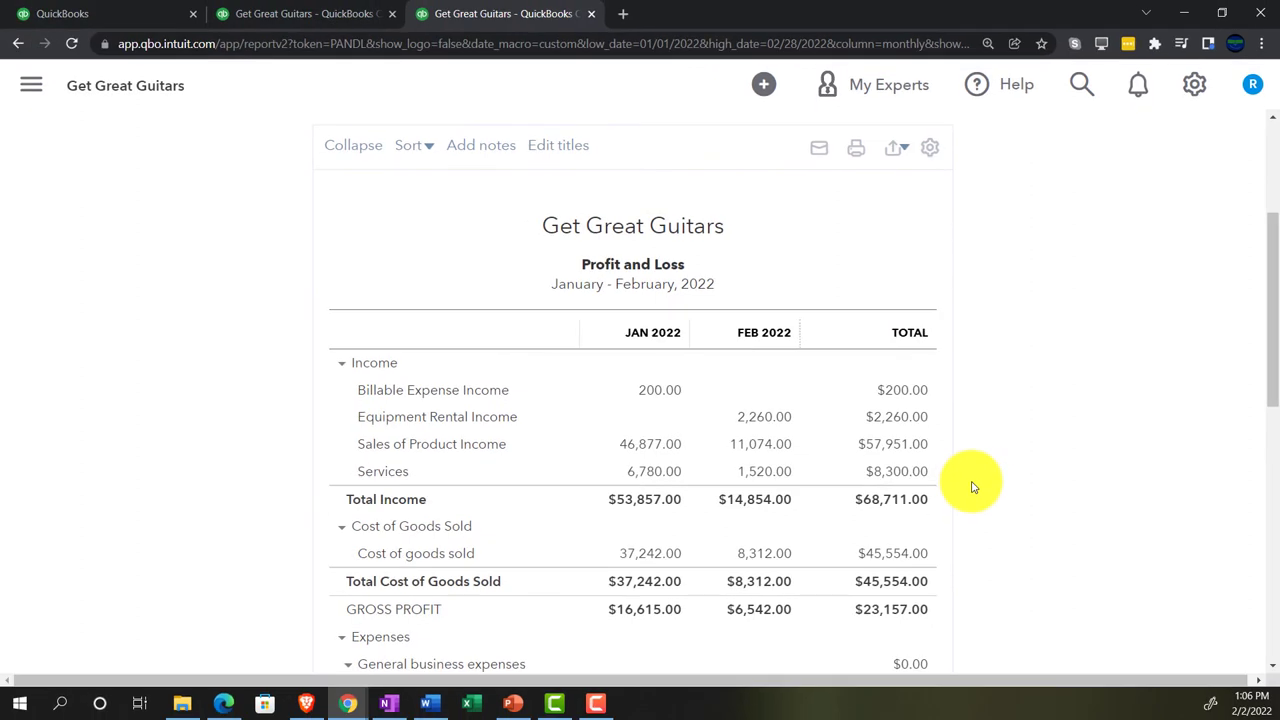
pyautogui.hotkey('ctrl', '+')
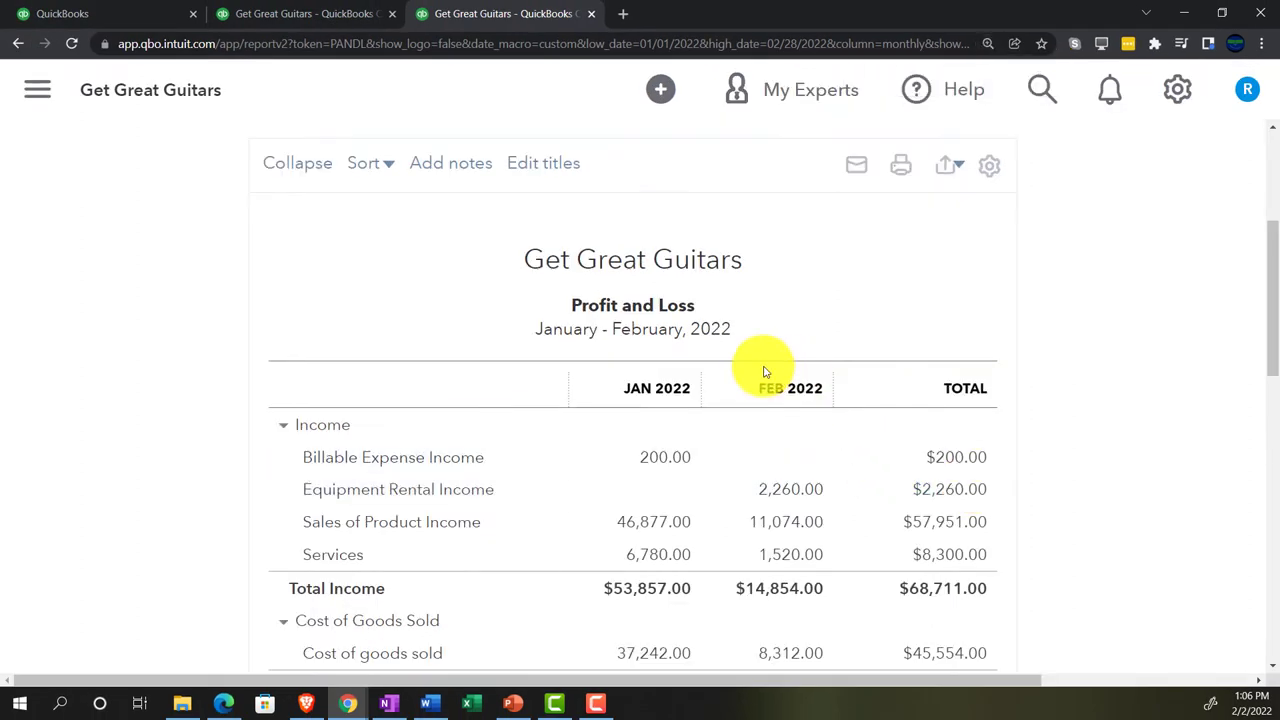
# Step: Return to the Balance Sheet tab and review the current assets section of the report
pyautogui.click(338, 22)
pyautogui.hotkey('ctrl', '+')
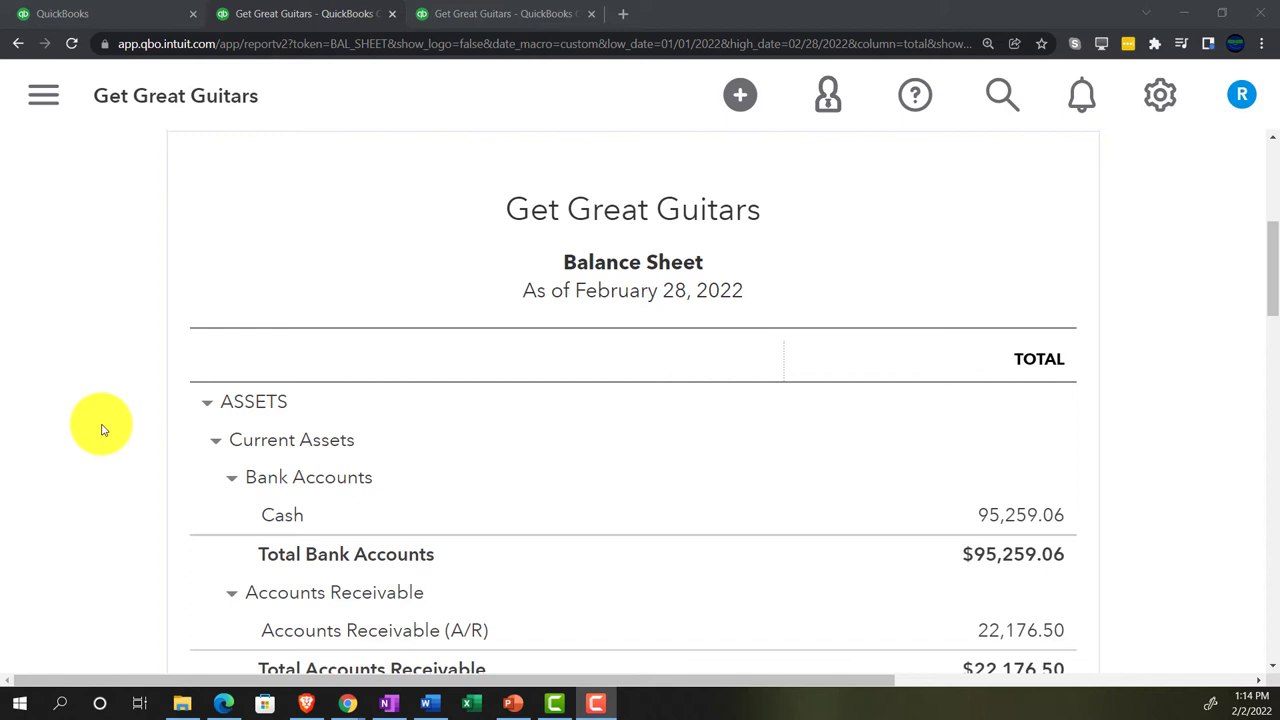
pyautogui.scroll(-1, 101, 430)
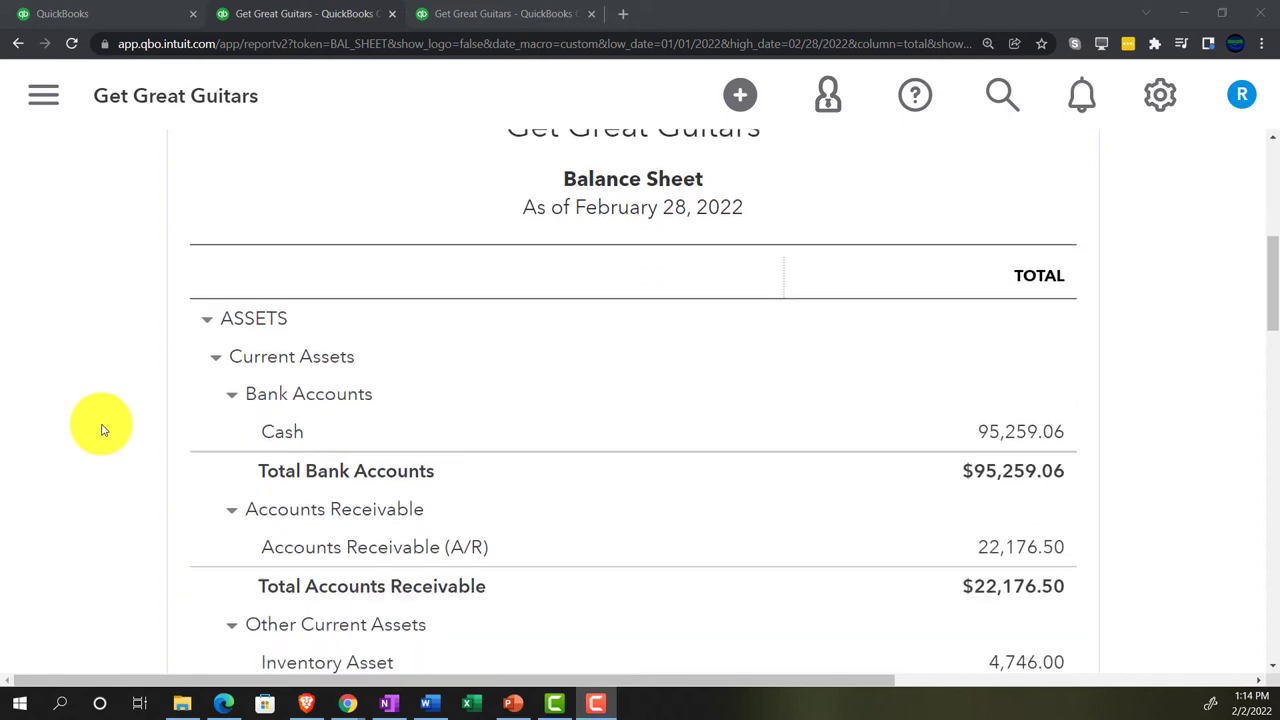
pyautogui.scroll(-1, 101, 430)
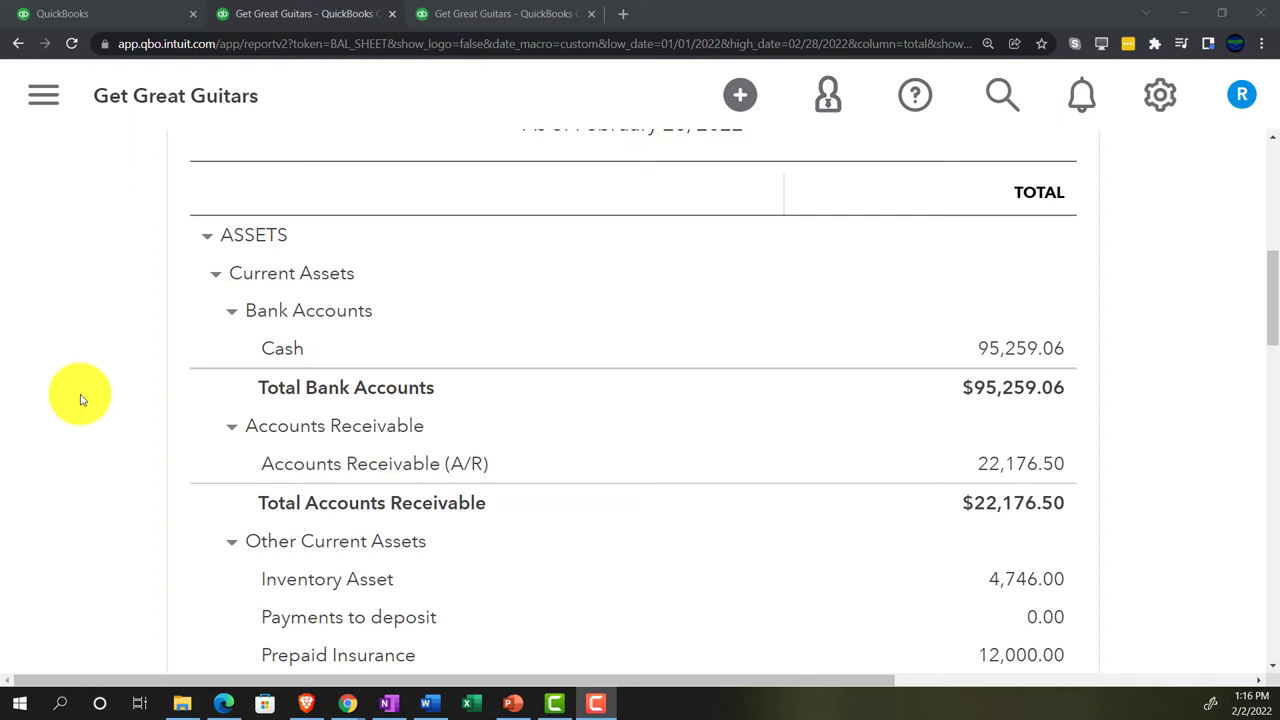
# Step: Switch to OneNote and view the desktop home page flow chart, starting with its Vendors section
pyautogui.click(388, 704)
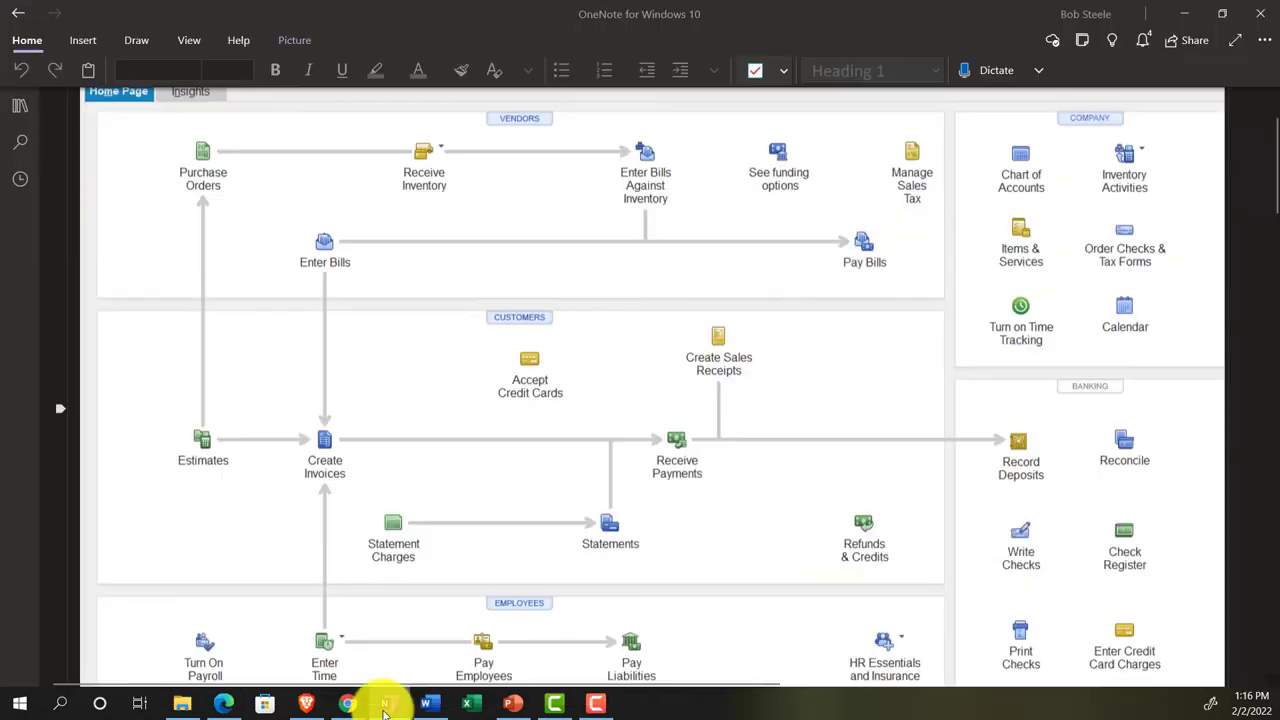
pyautogui.scroll(2, 490, 260)
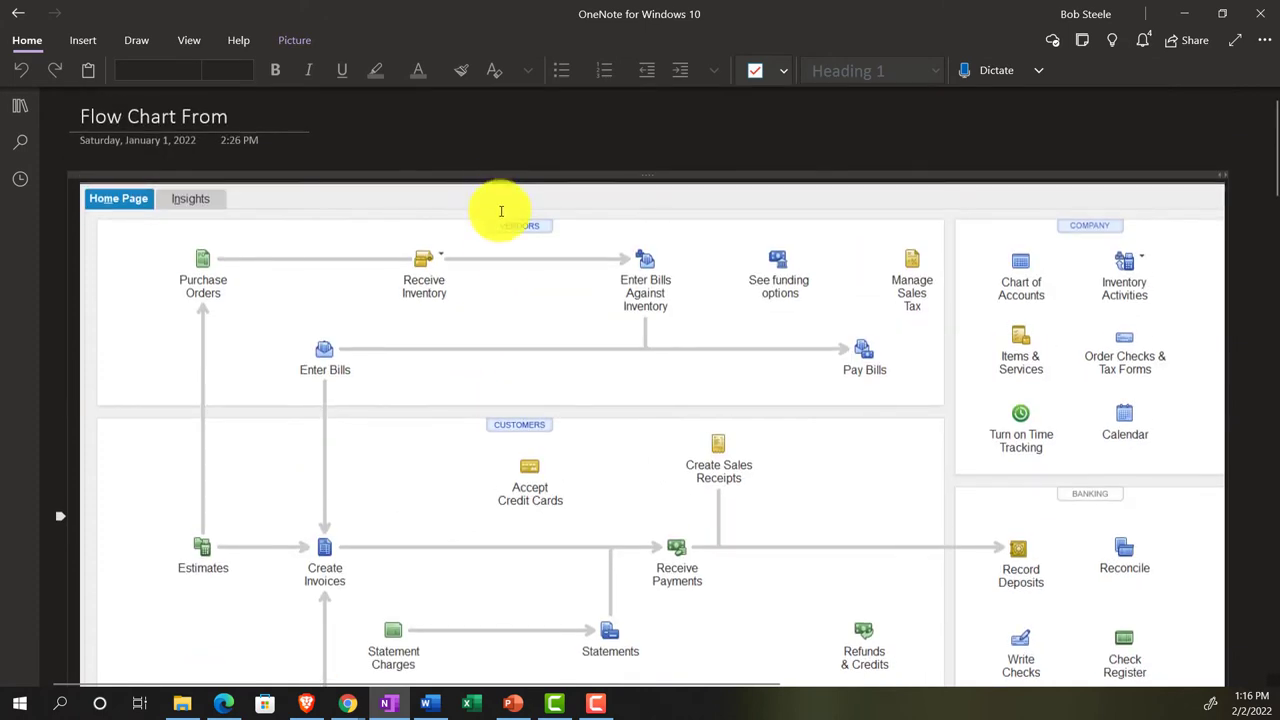
# Step: Switch from the OneNote flow chart back to the Balance Sheet in Chrome and review it from current assets through total assets
pyautogui.scroll(-2, 504, 250)
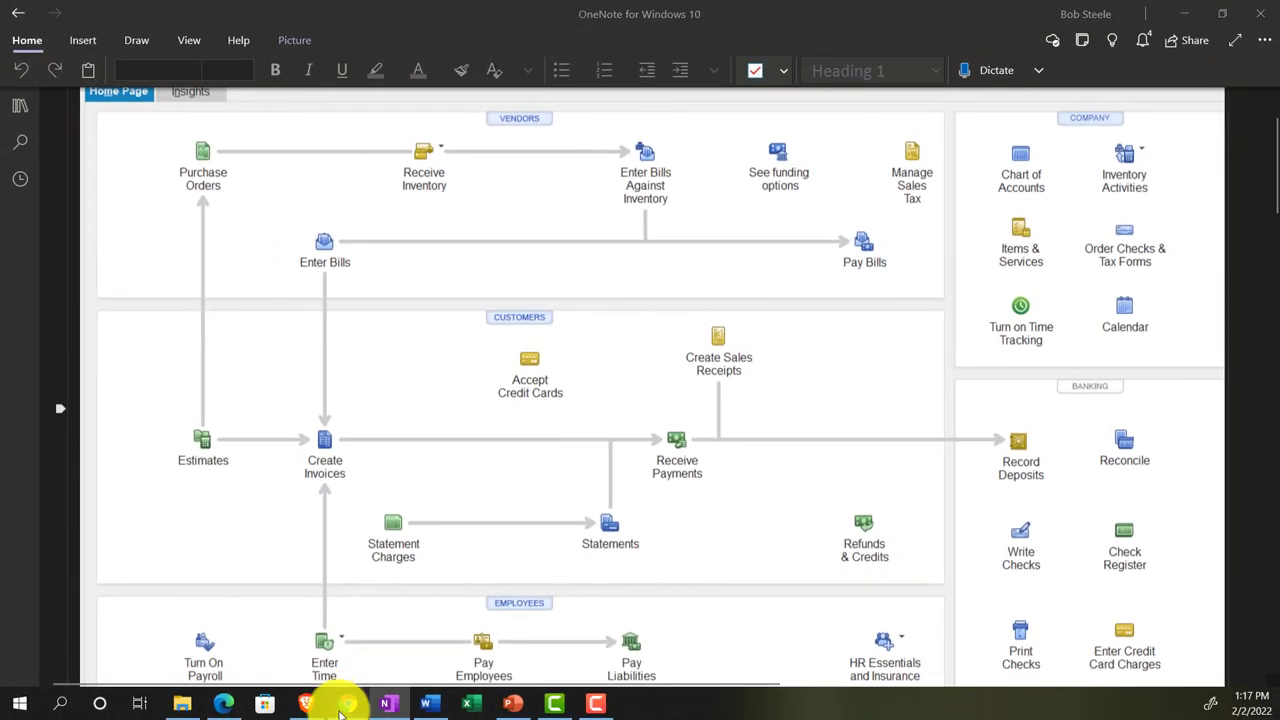
pyautogui.moveTo(343, 710)
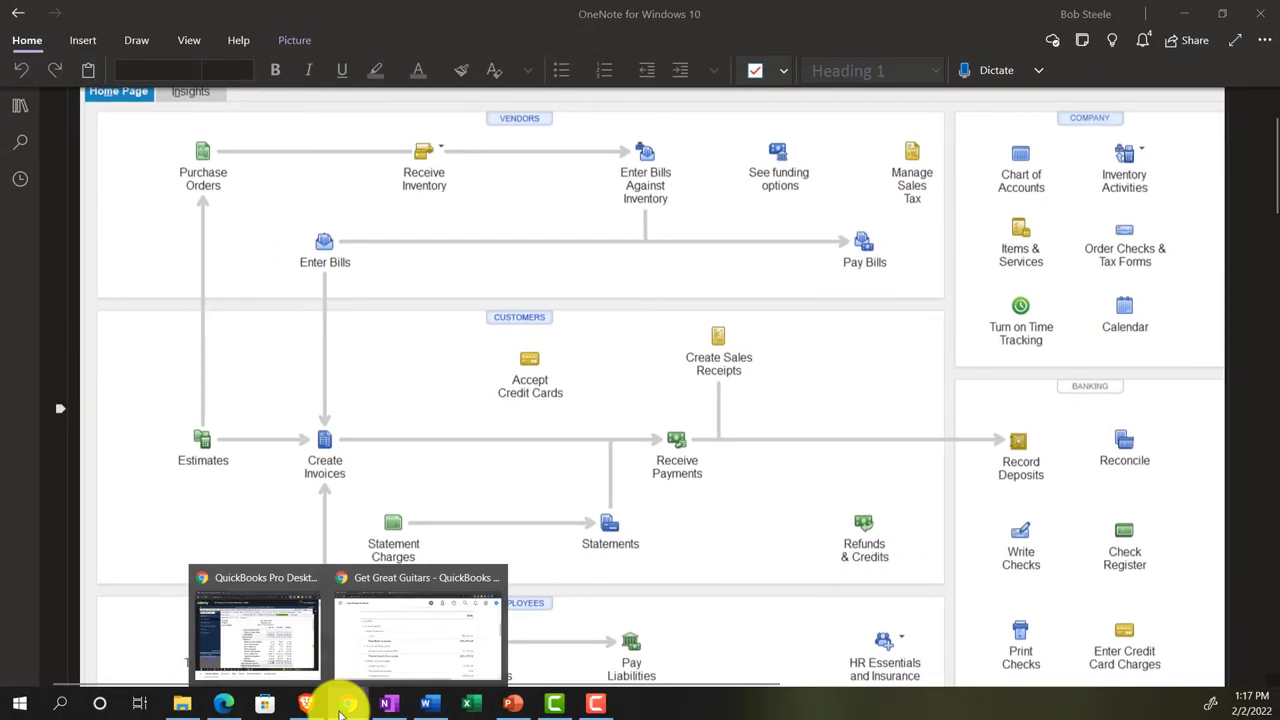
pyautogui.click(375, 645)
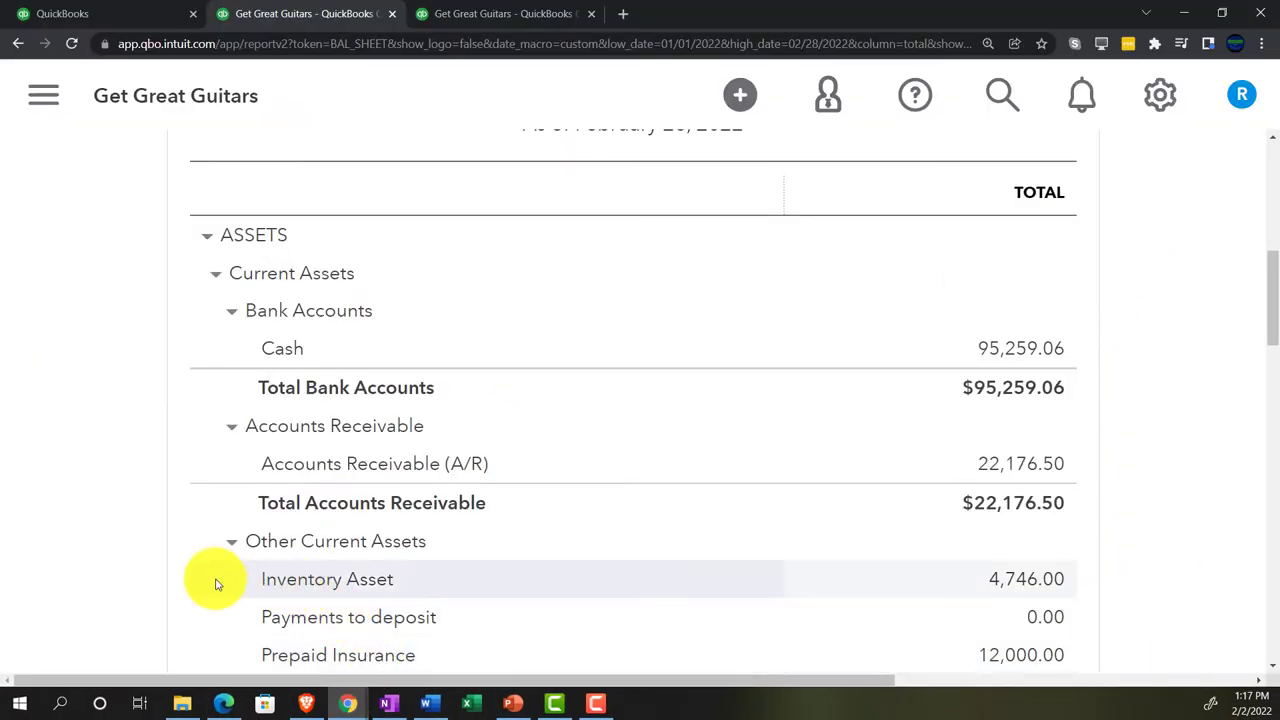
pyautogui.scroll(3, 141, 587)
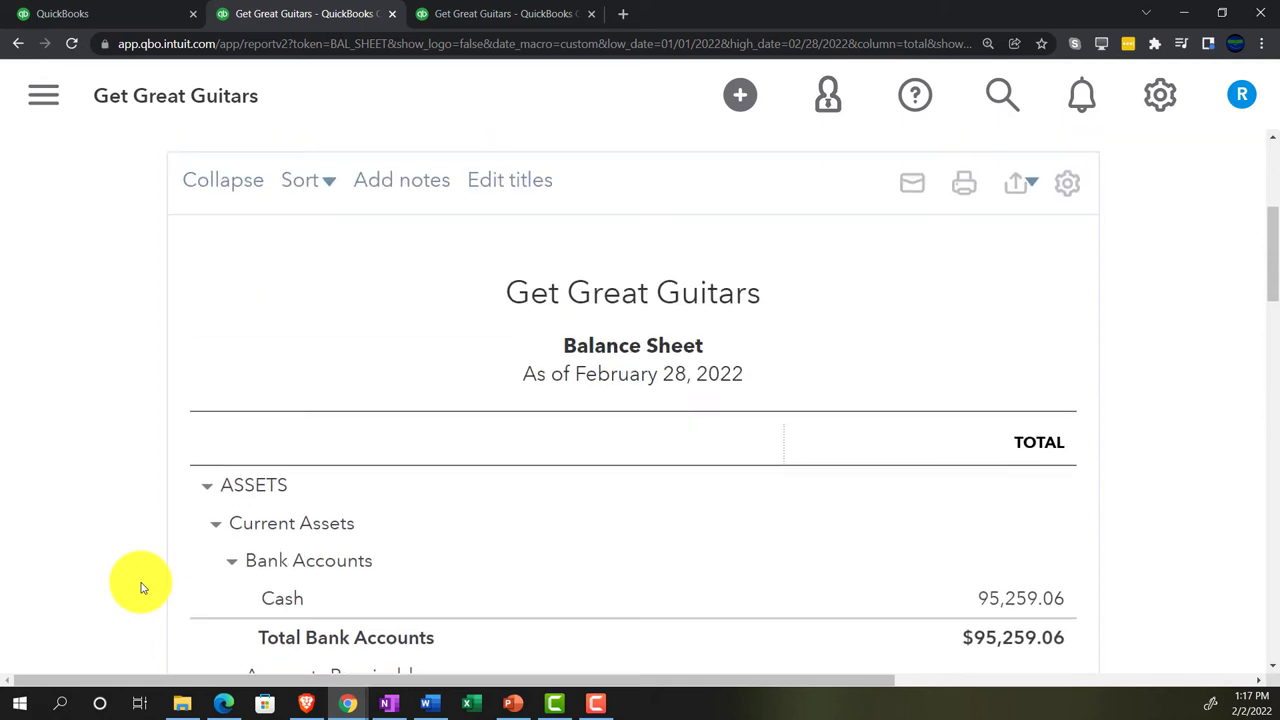
pyautogui.scroll(-2, 141, 587)
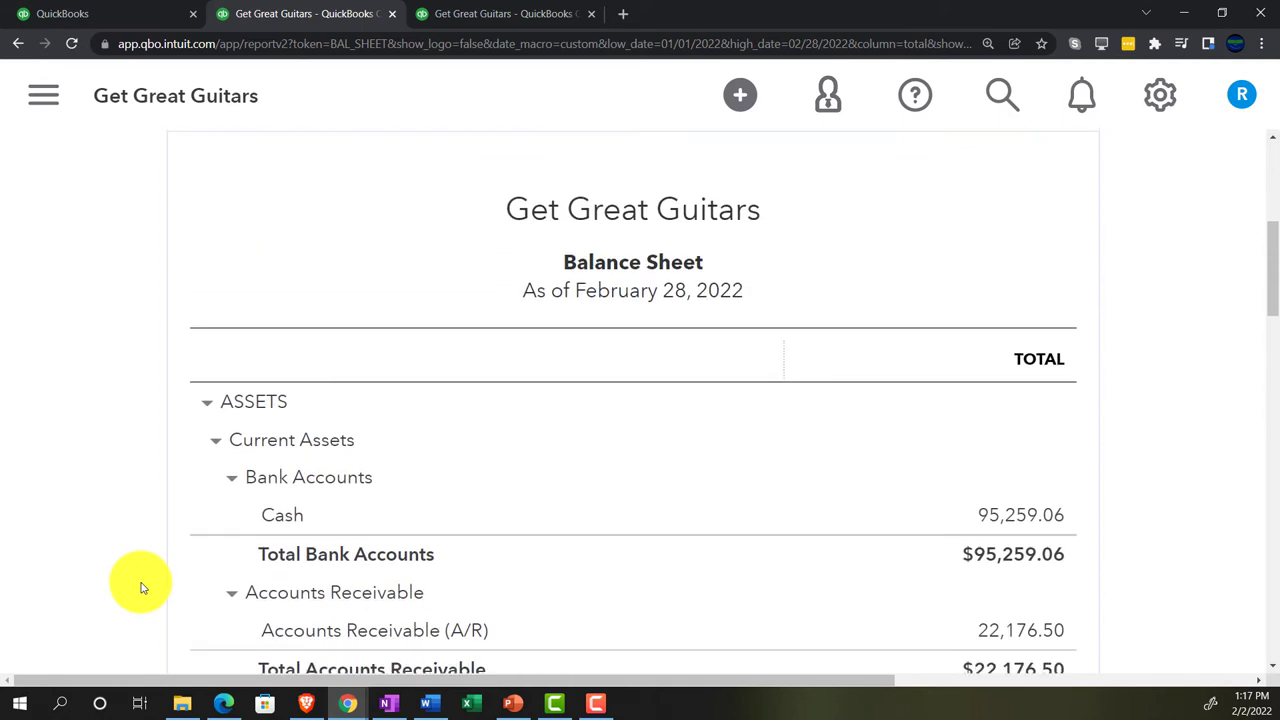
pyautogui.scroll(-1, 141, 587)
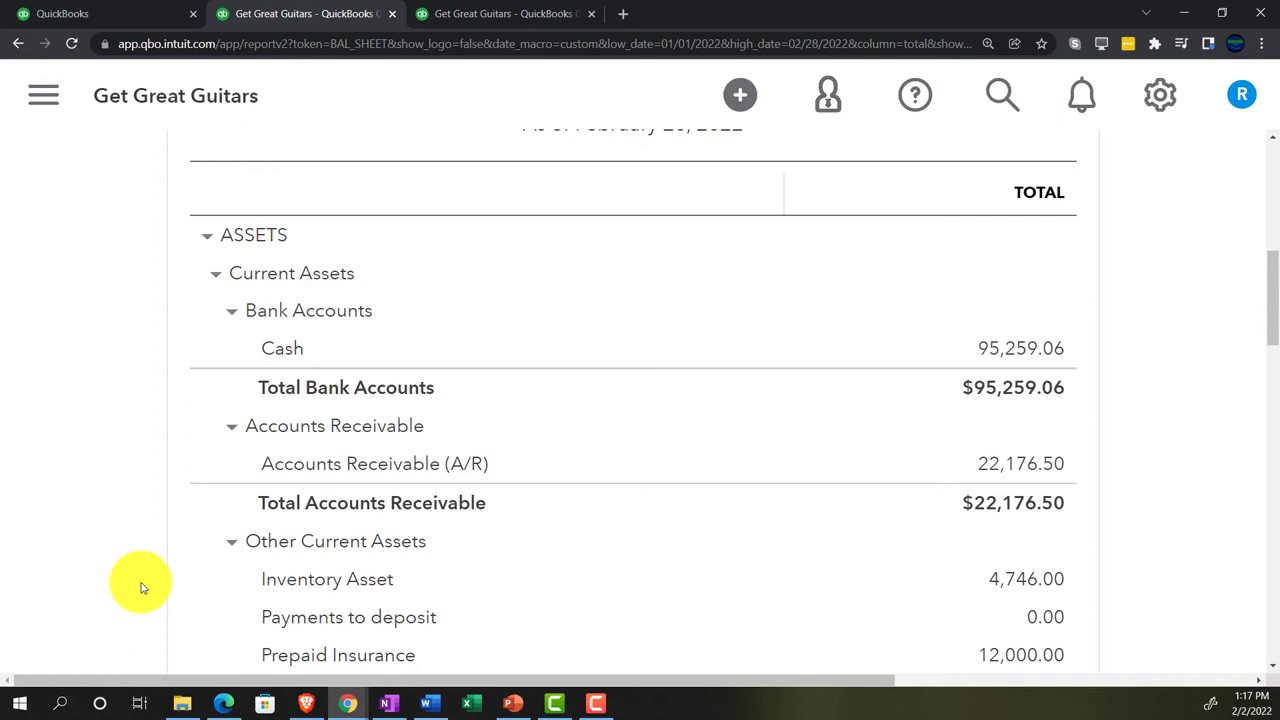
pyautogui.scroll(-5, 141, 587)
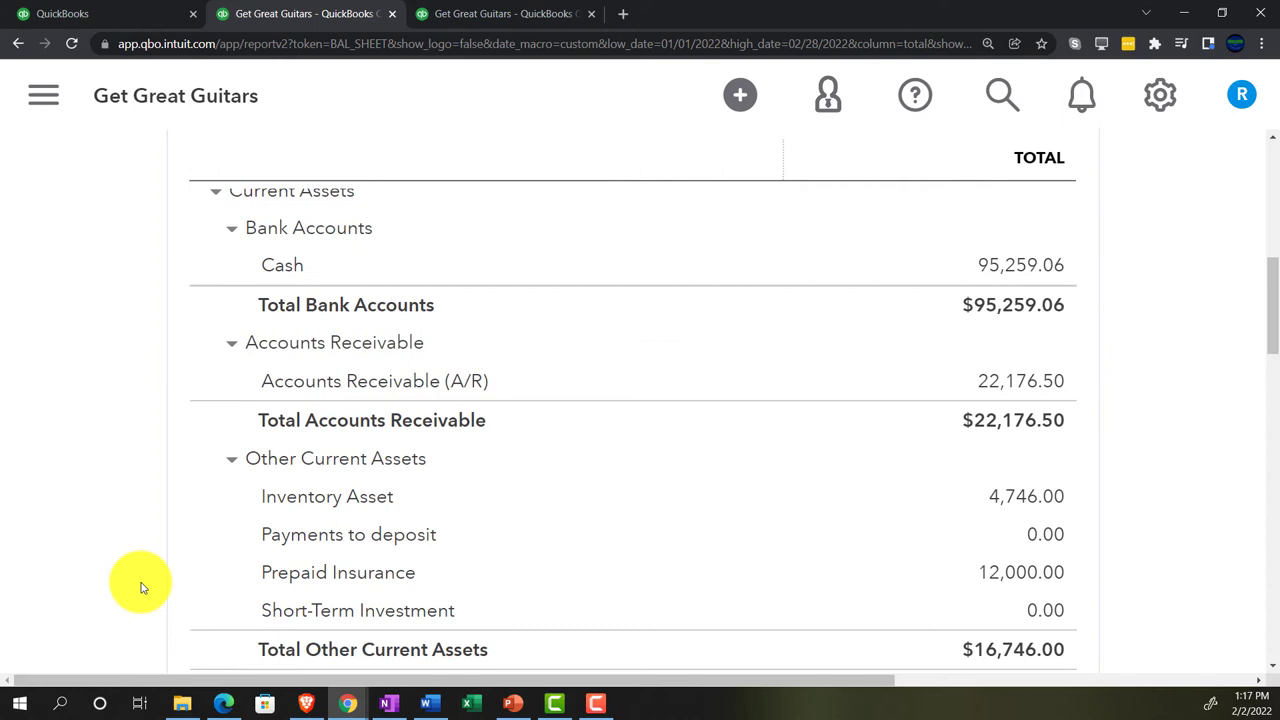
pyautogui.scroll(-1, 141, 587)
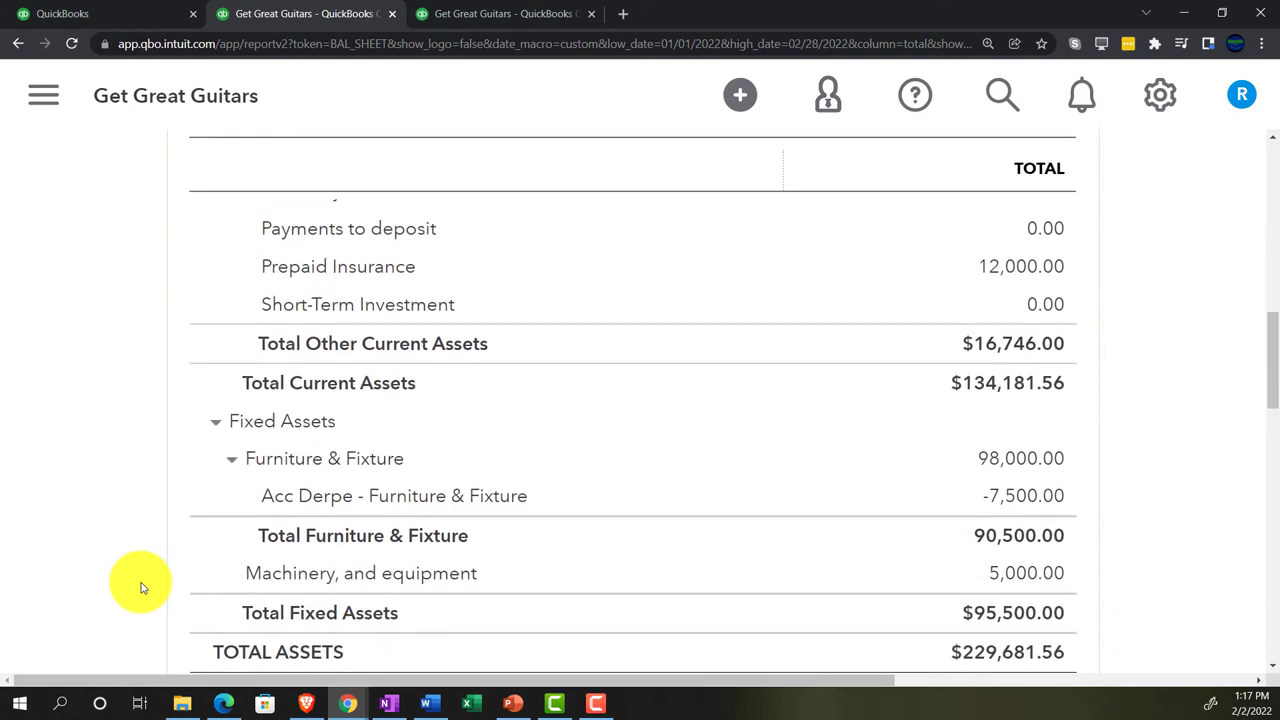
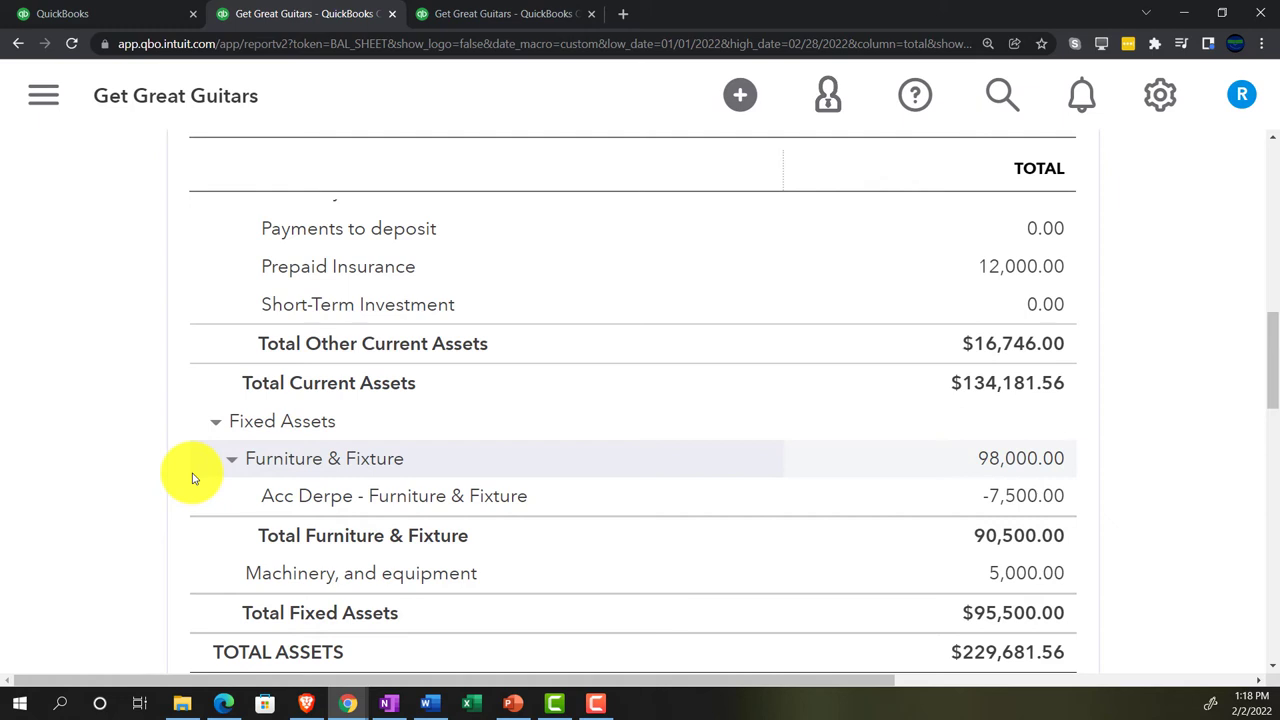
# Step: Switch to OneNote and examine the Vendors, Customers and Employees sections of the home page flow chart
pyautogui.click(388, 703)
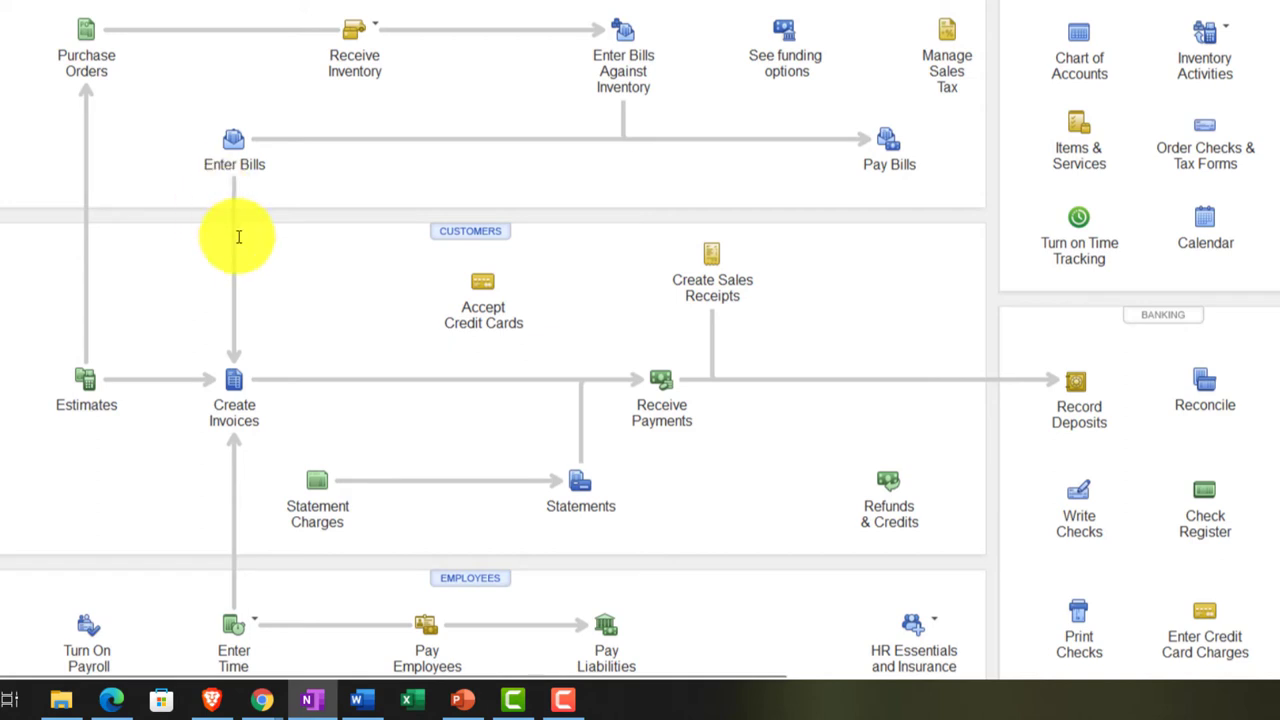
pyautogui.scroll(-2, 327, 352)
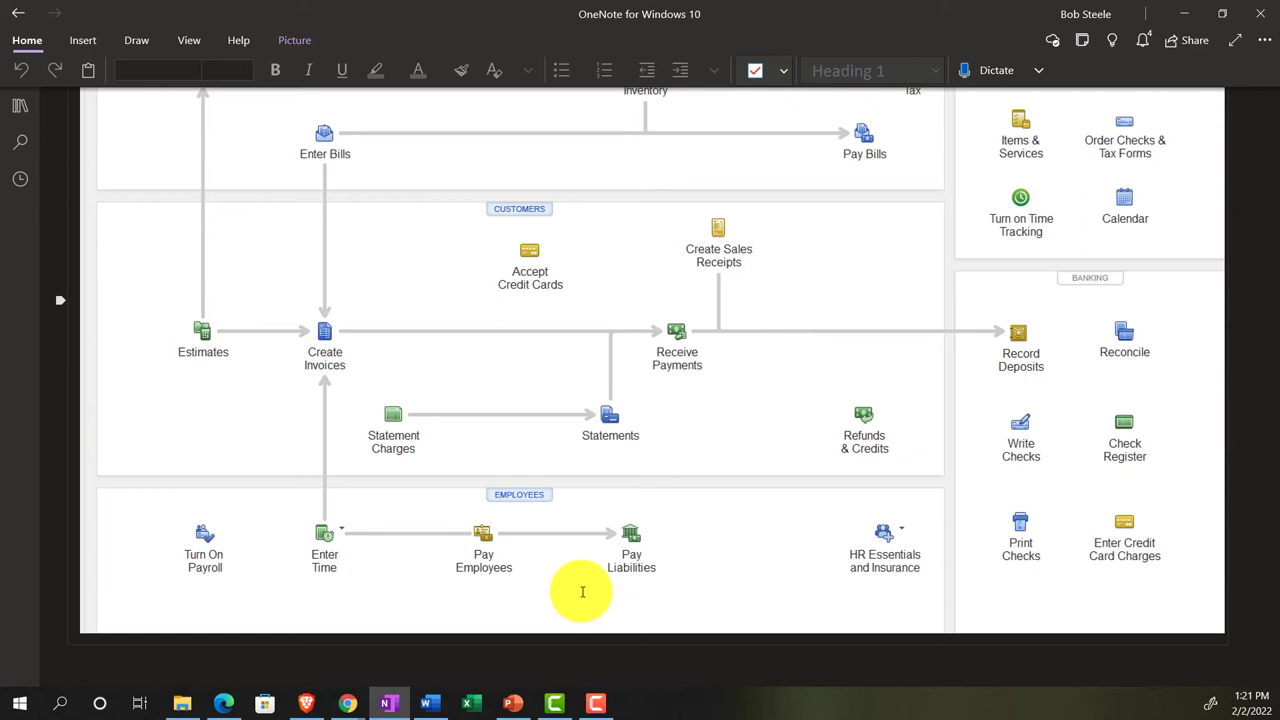
pyautogui.scroll(3, 582, 591)
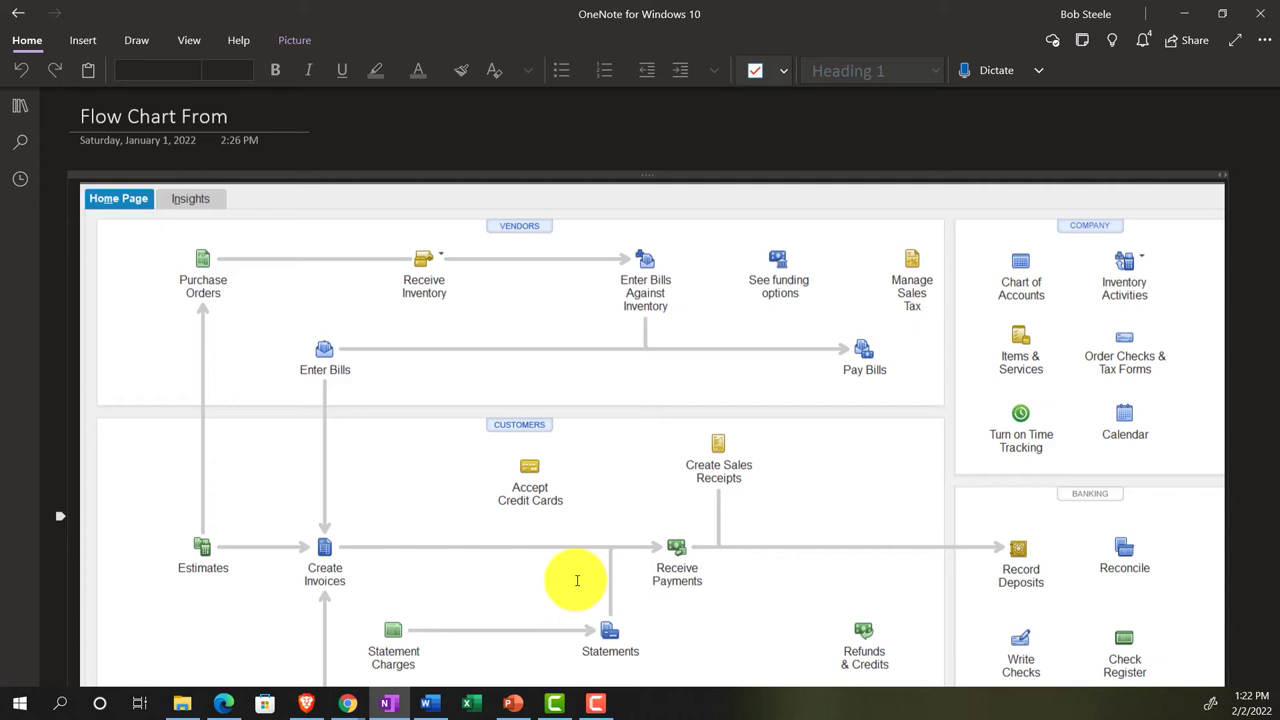
pyautogui.scroll(-1, 577, 580)
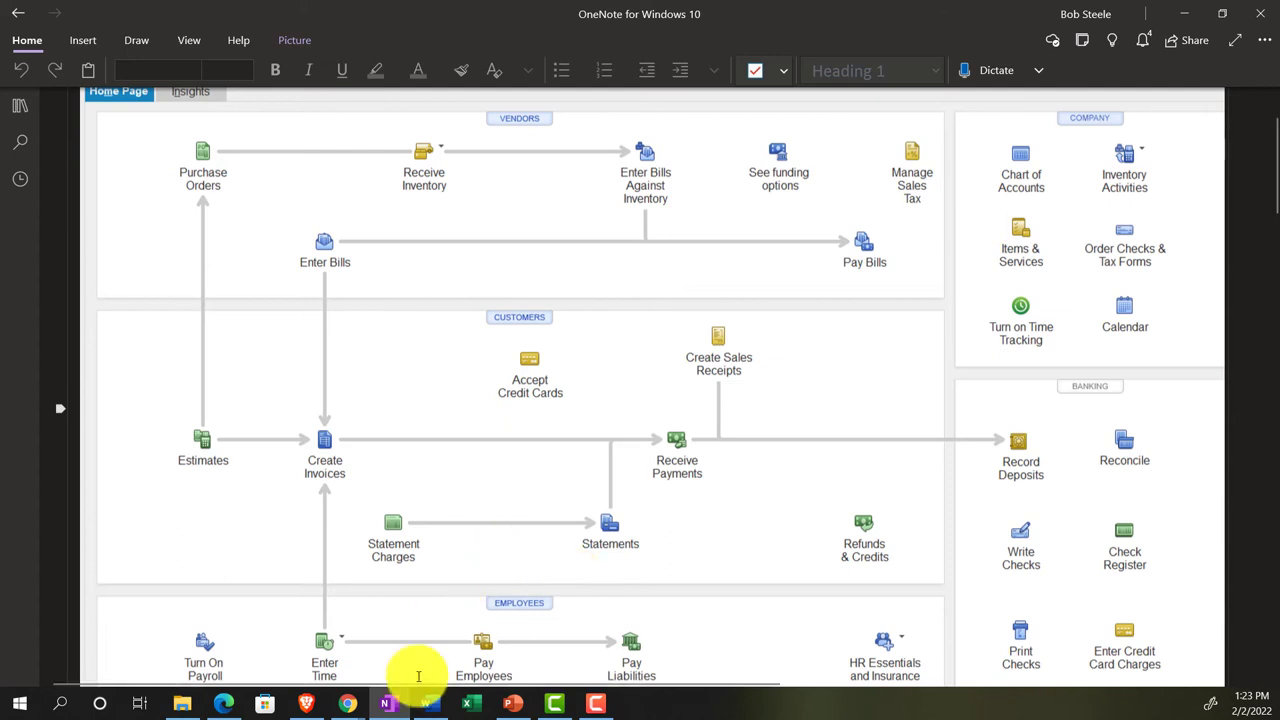
# Step: Return to the Balance Sheet in Chrome and review the cash, accounts receivable and other current assets lines
pyautogui.click(395, 704)
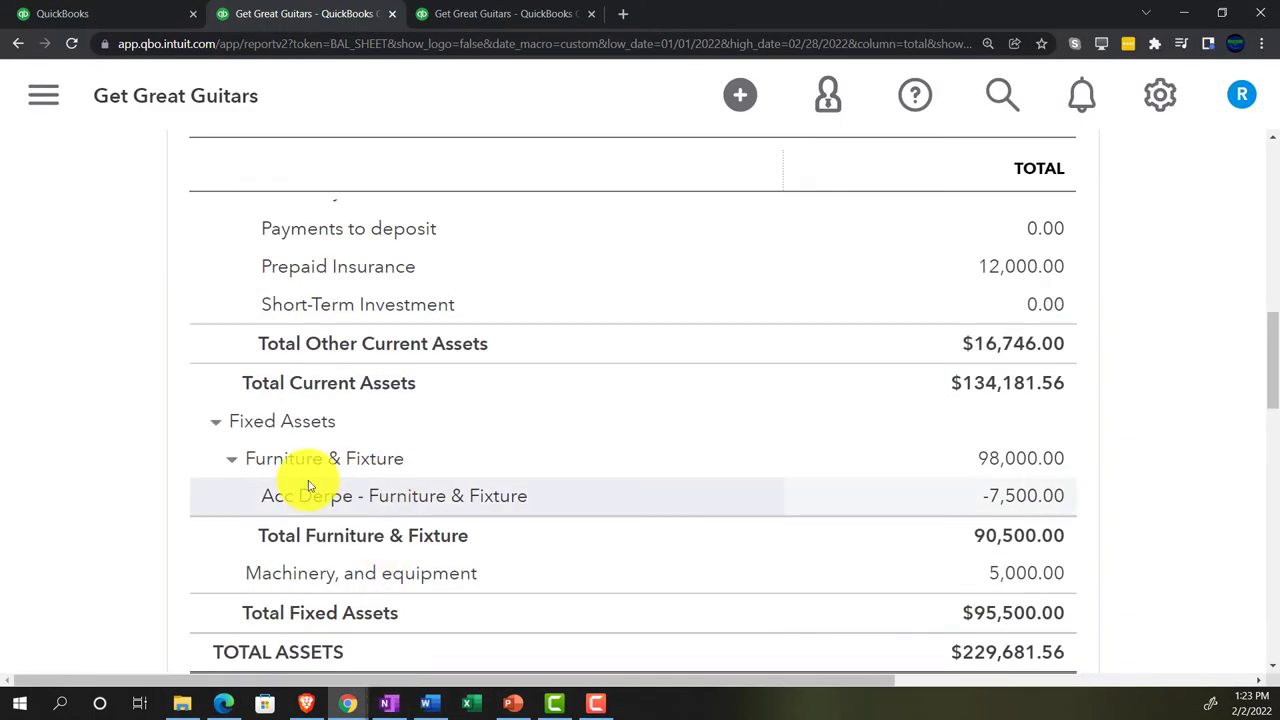
pyautogui.scroll(3, 200, 491)
pyautogui.scroll(3, 177, 517)
pyautogui.scroll(-1, 177, 517)
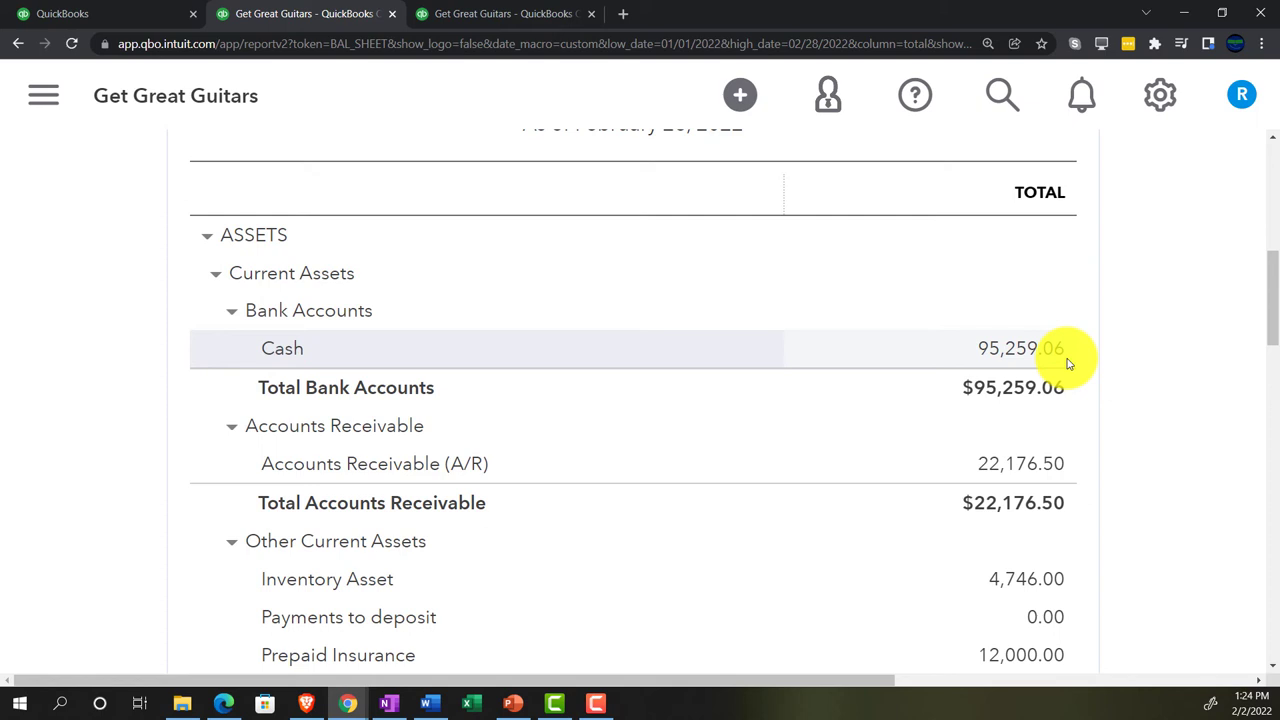
pyautogui.scroll(-1, 1068, 364)
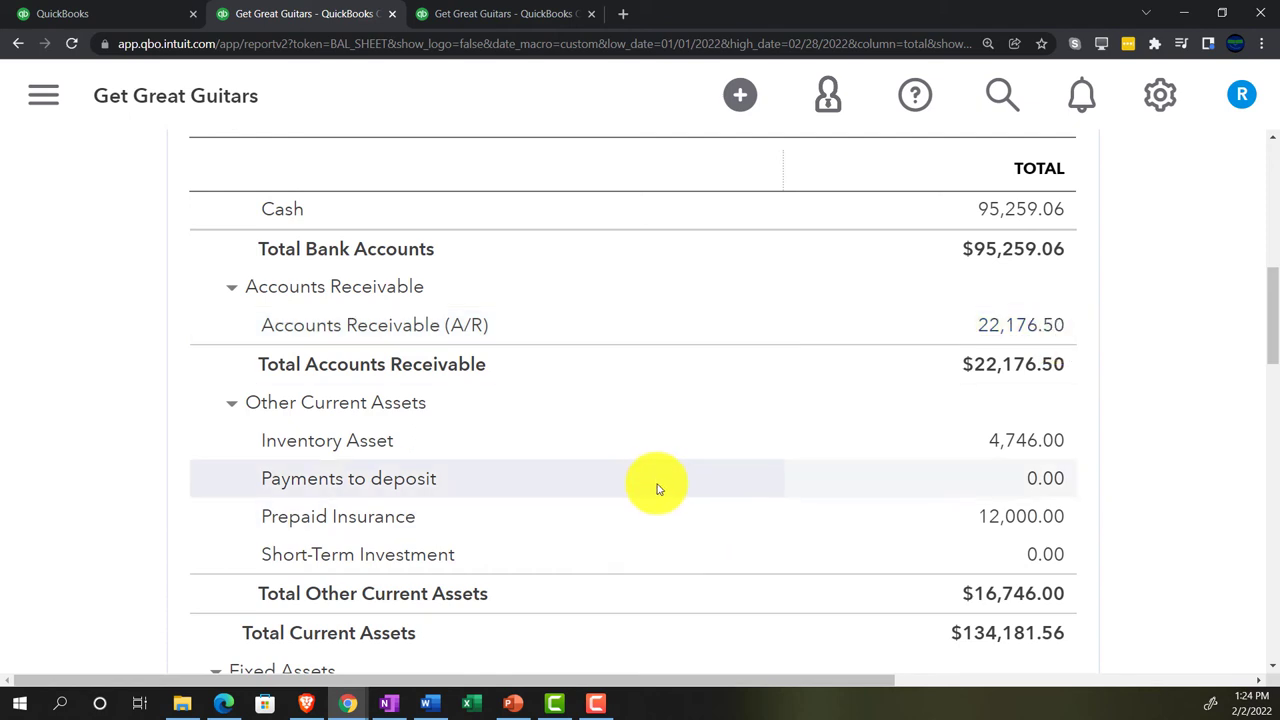
# Step: Check the customer cycle in the OneNote flow chart, and return to the Balance Sheet to examine accounts receivable through prepaid insurance
pyautogui.click(391, 703)
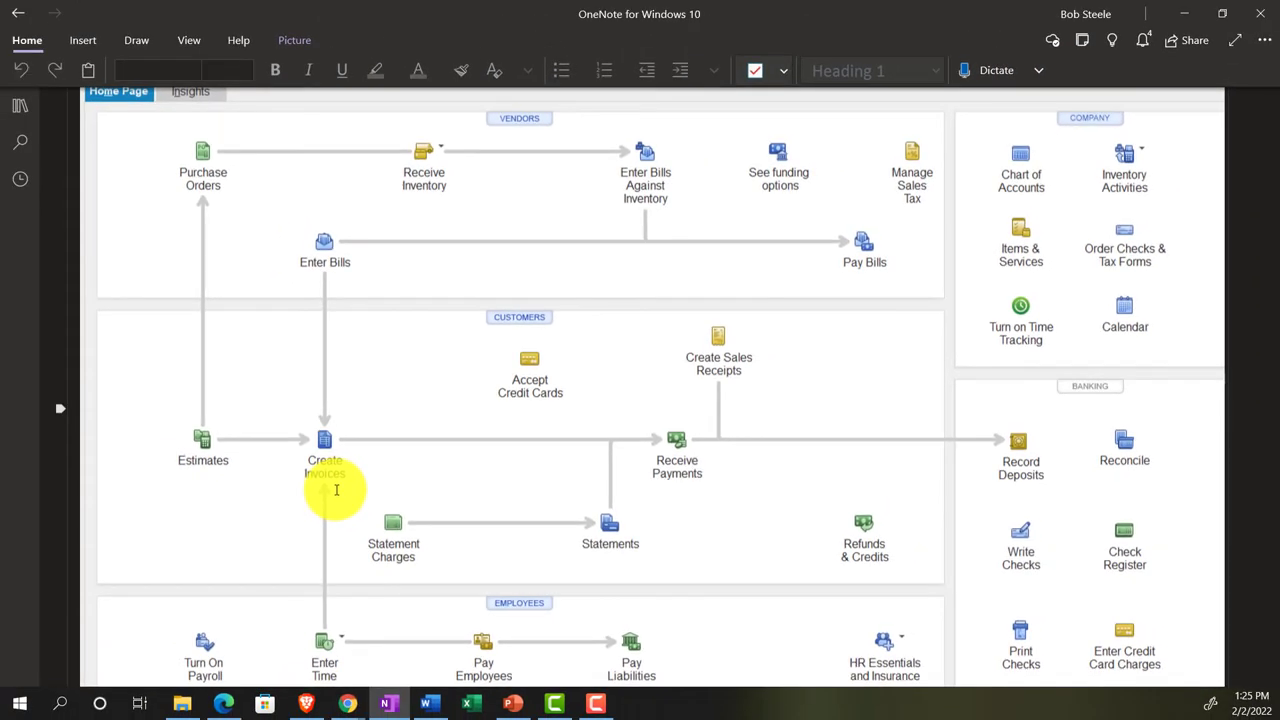
pyautogui.click(393, 703)
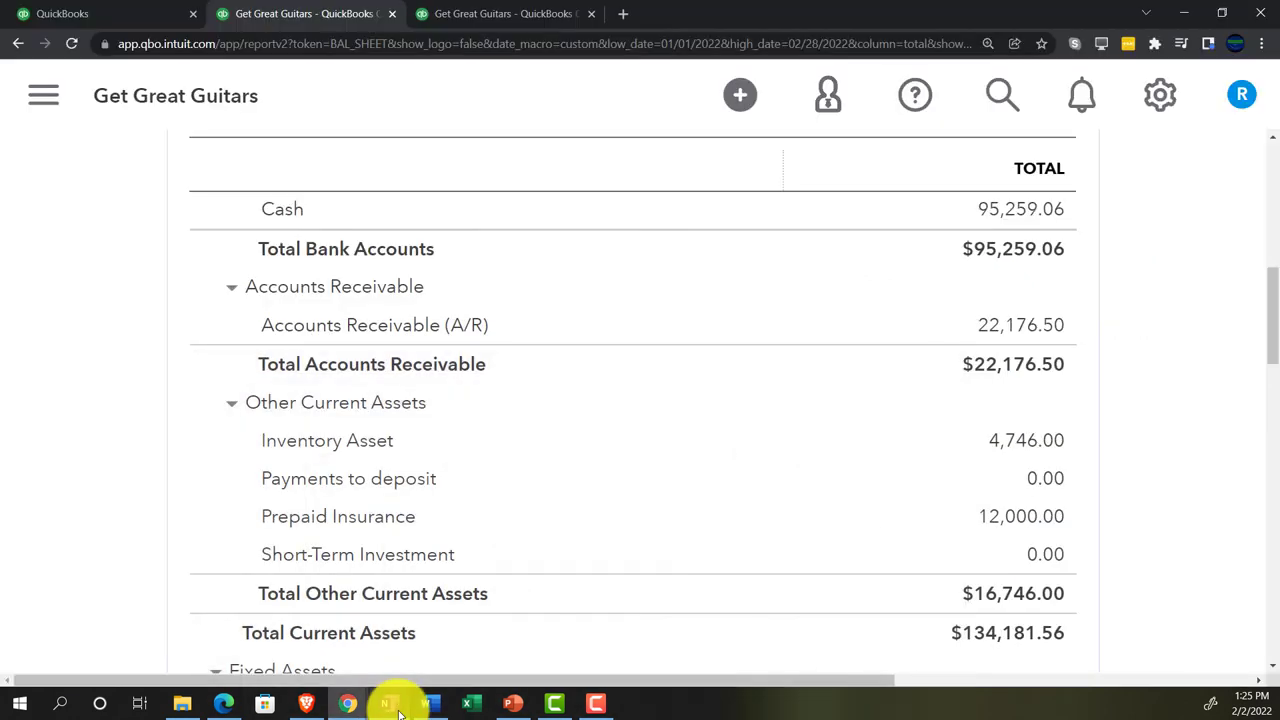
pyautogui.scroll(3, 634, 449)
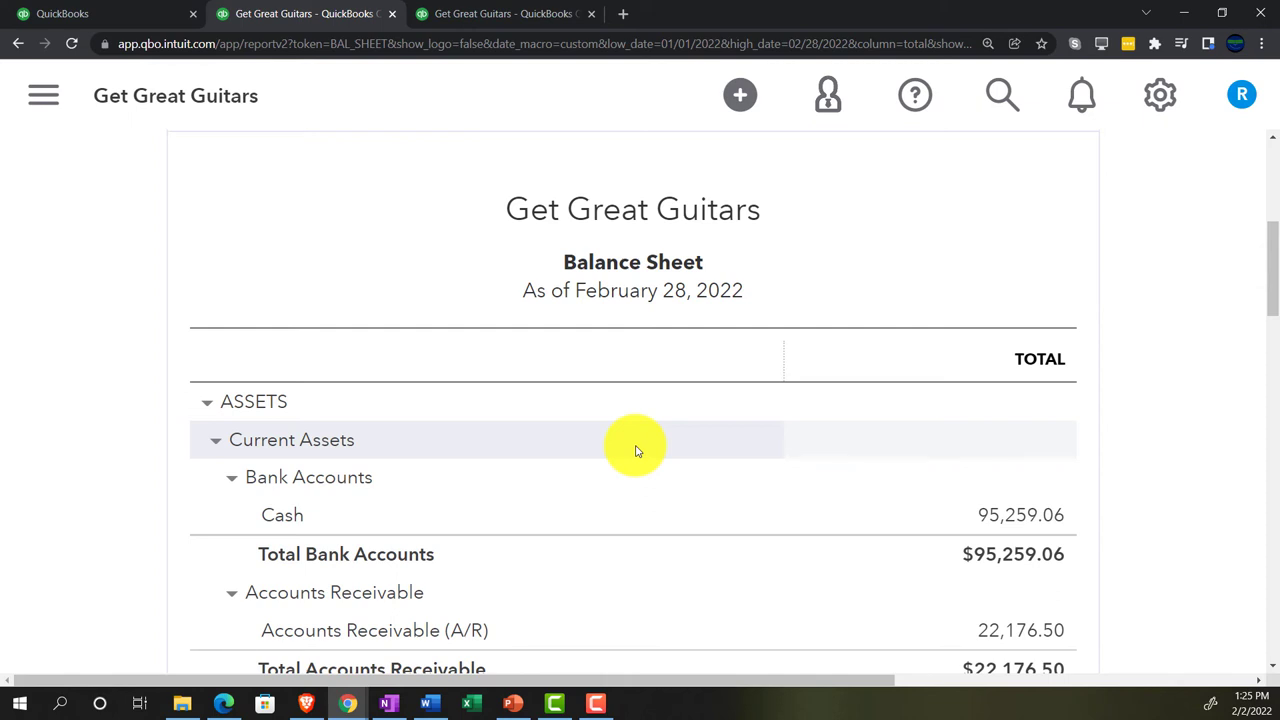
pyautogui.scroll(-3, 635, 451)
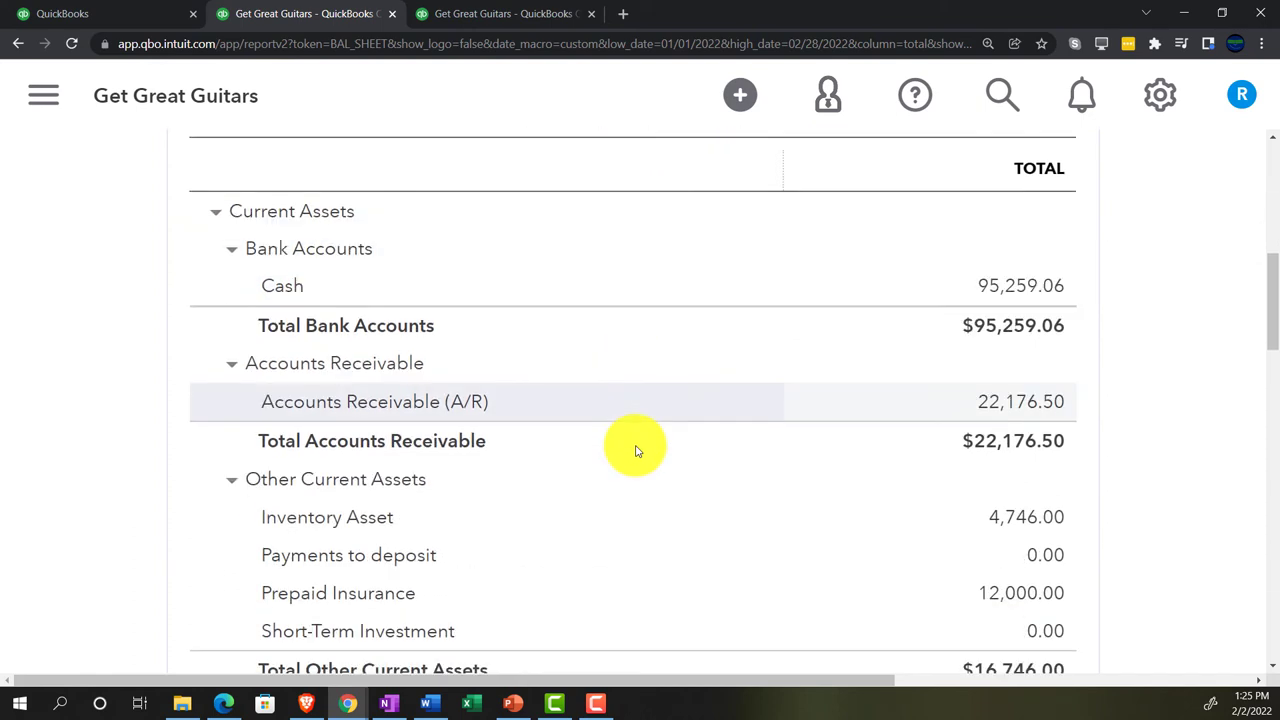
pyautogui.scroll(-1, 635, 451)
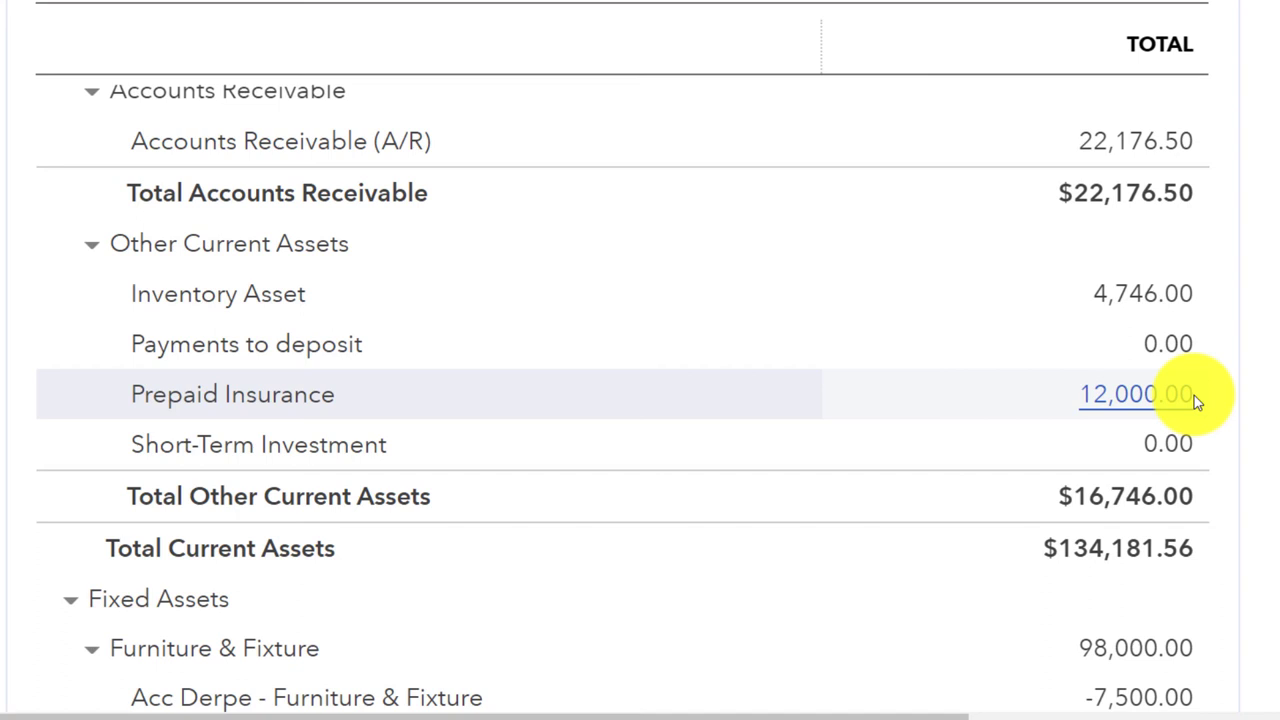
# Step: Switch to the Profit and Loss tab and review the January and February 2022 income and cost of goods sold
pyautogui.scroll(-1, 1194, 395)
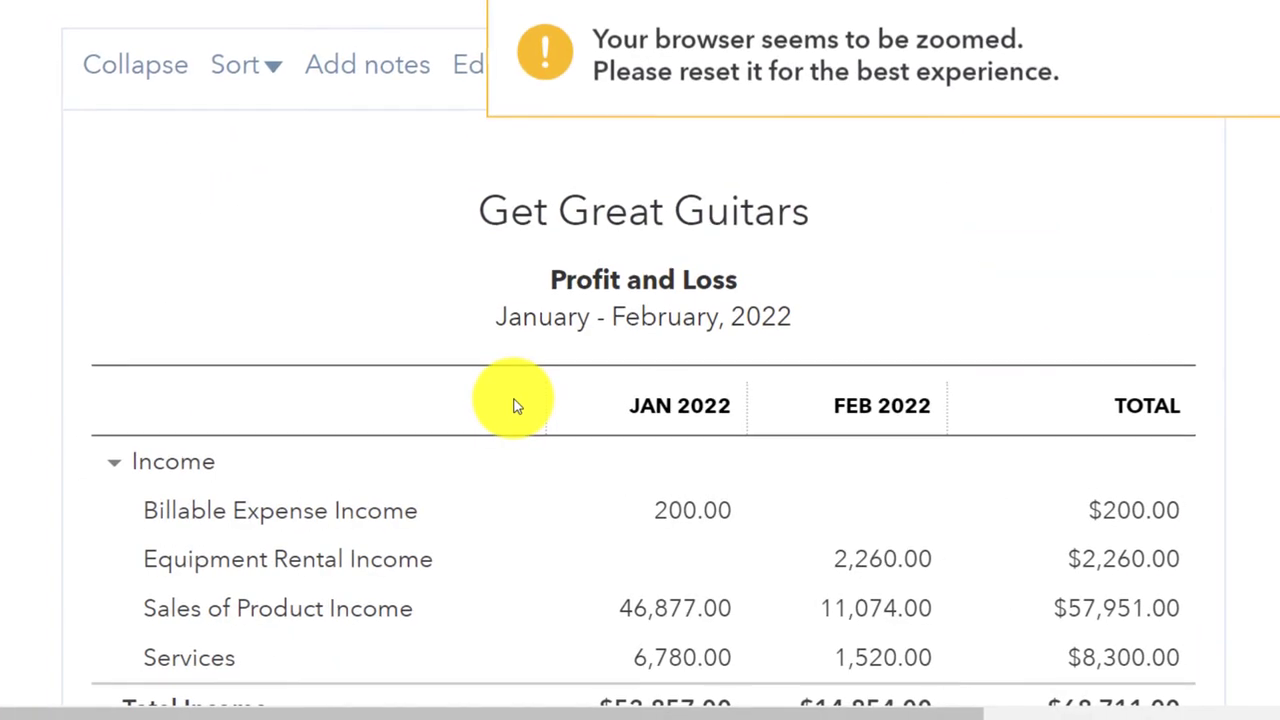
pyautogui.scroll(-6, 514, 404)
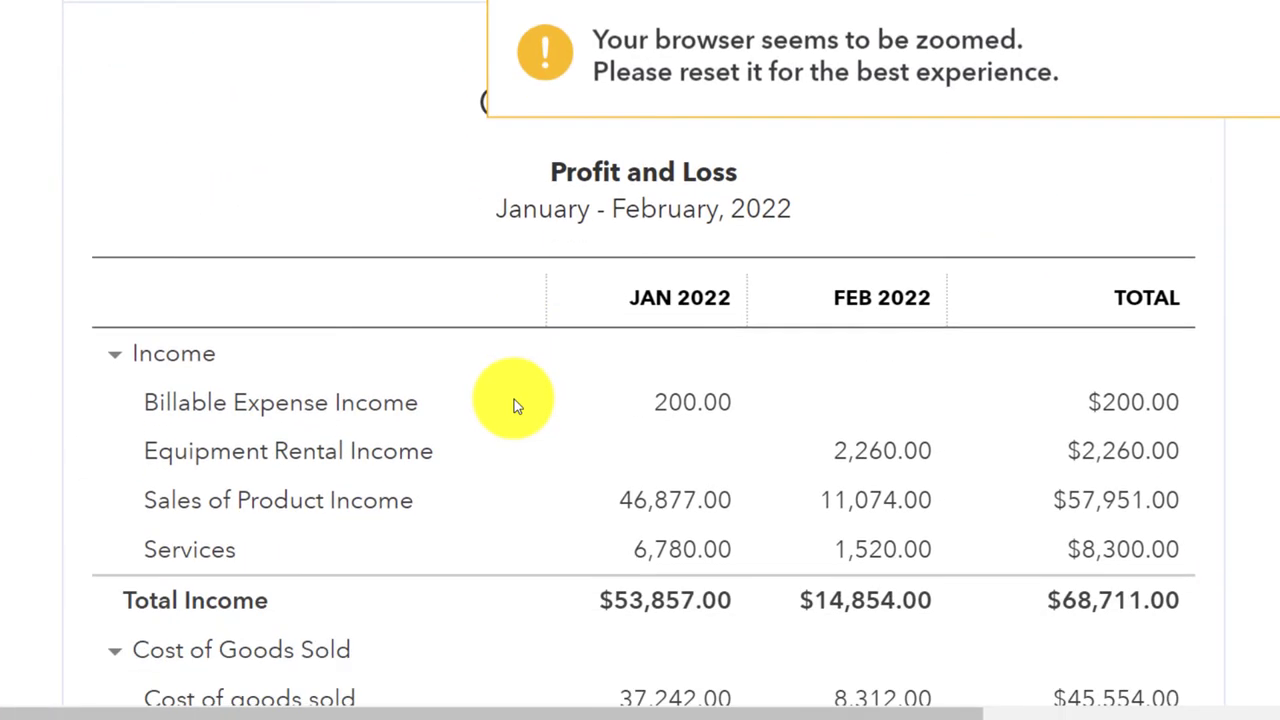
pyautogui.scroll(-1, 514, 404)
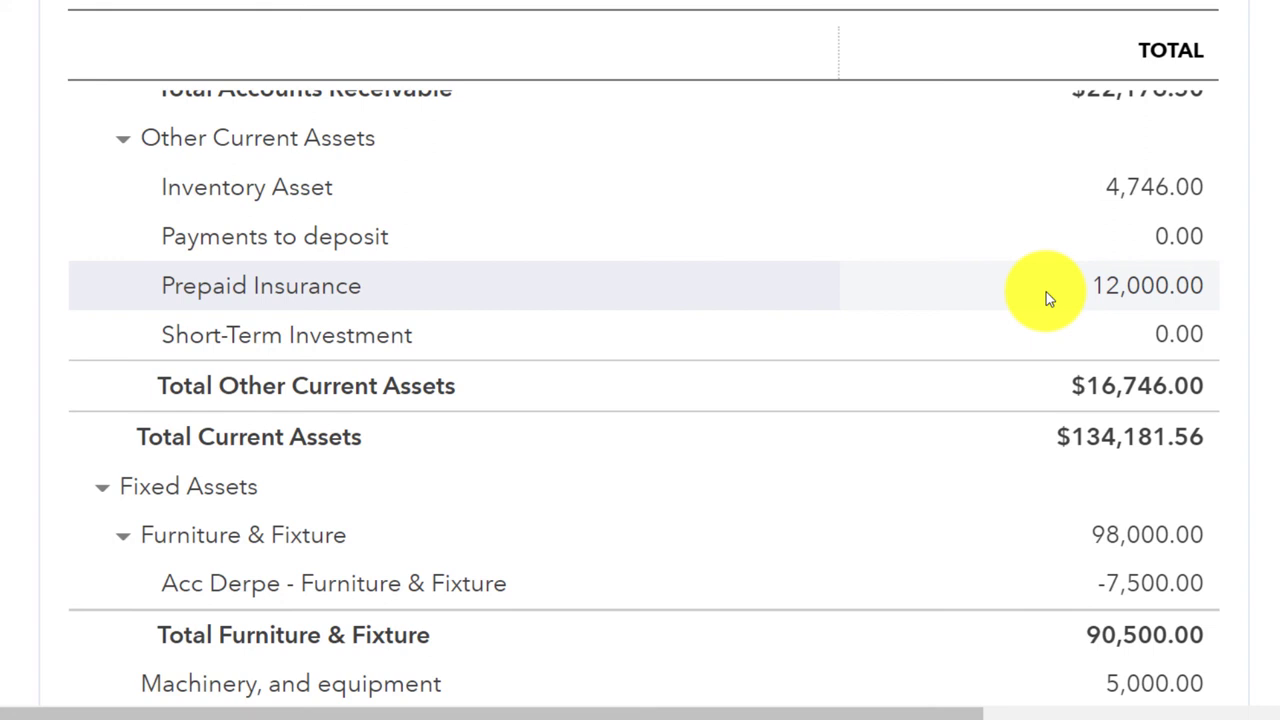
# Step: On the Balance Sheet tab, review the fixed assets section, including furniture and fixtures, accumulated depreciation, and machinery and equipment
pyautogui.scroll(-1, 1046, 292)
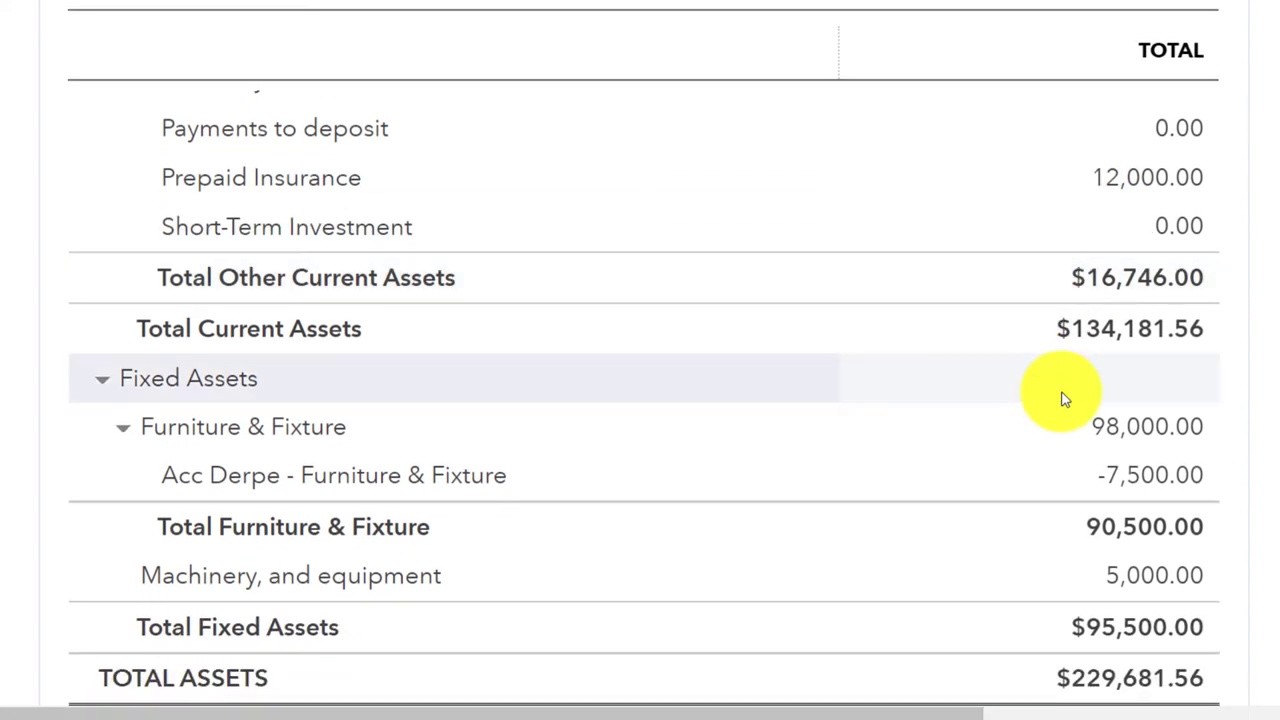
pyautogui.scroll(-1, 1064, 398)
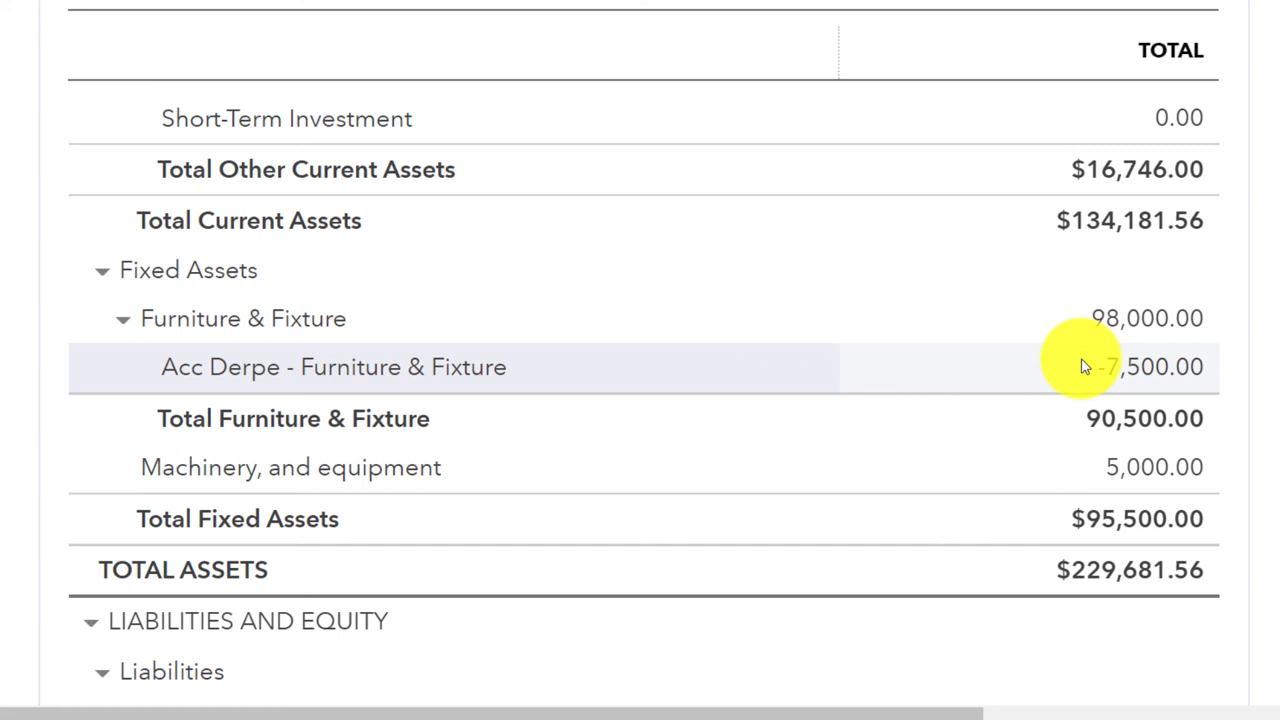
pyautogui.scroll(-2, 1085, 367)
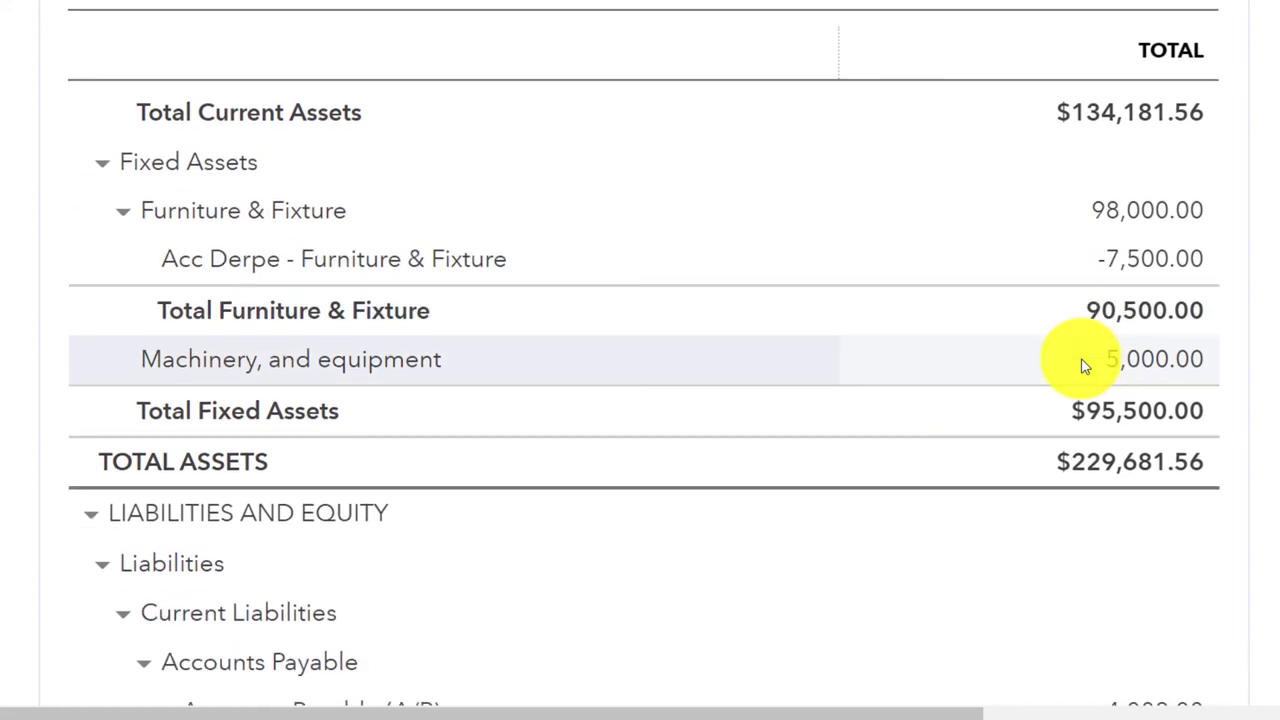
# Step: Review the Balance Sheet's accounts payable, credit card and sales tax payable lines under current liabilities
pyautogui.scroll(-6, 1085, 367)
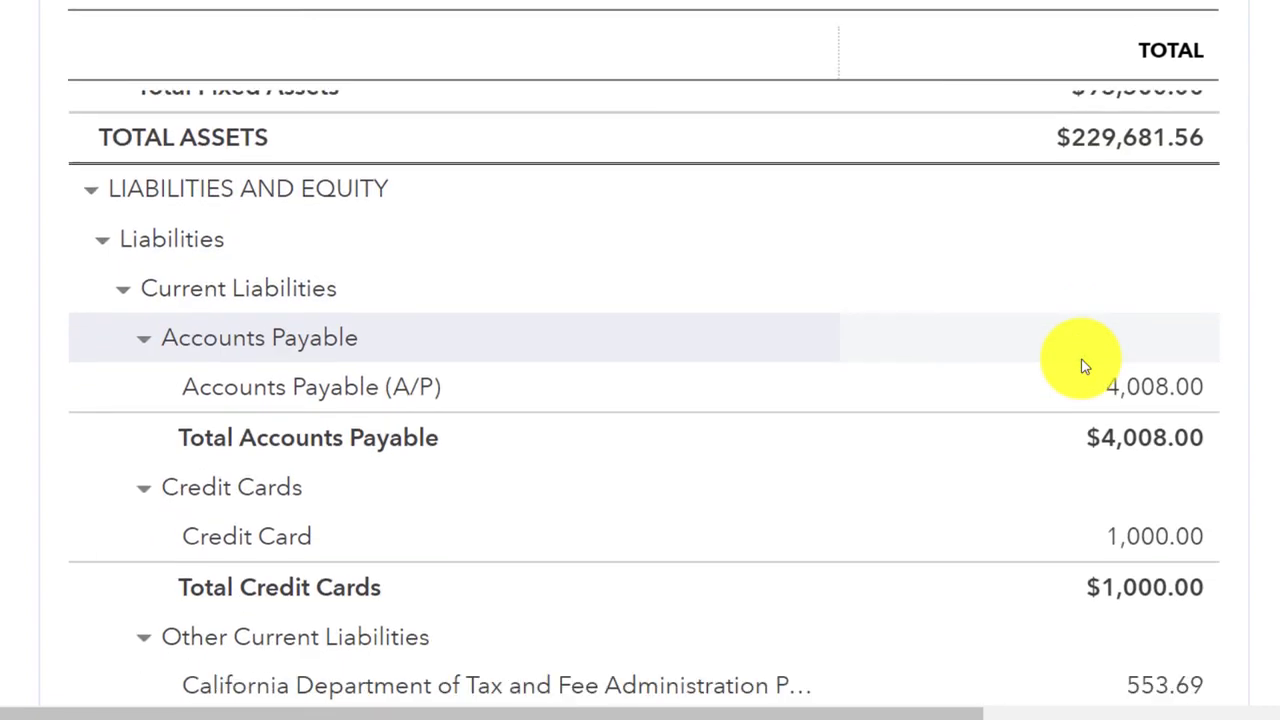
pyautogui.scroll(-2, 1085, 367)
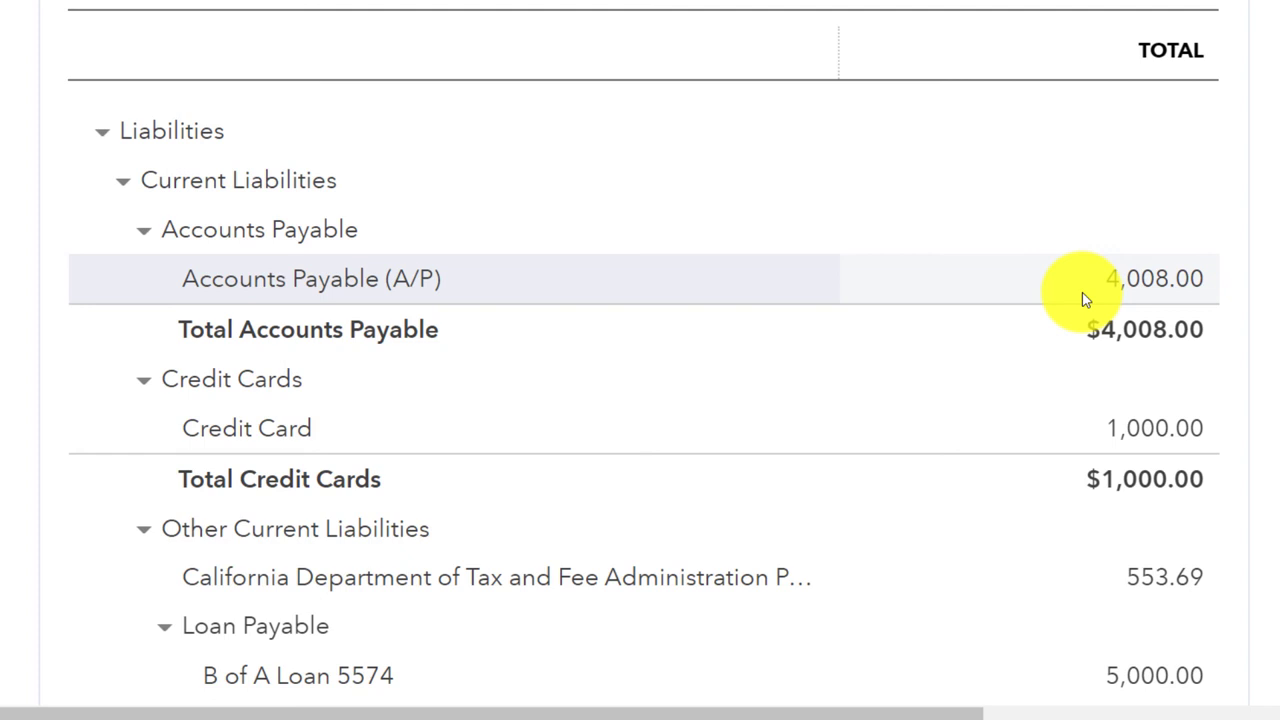
pyautogui.scroll(-2, 1082, 292)
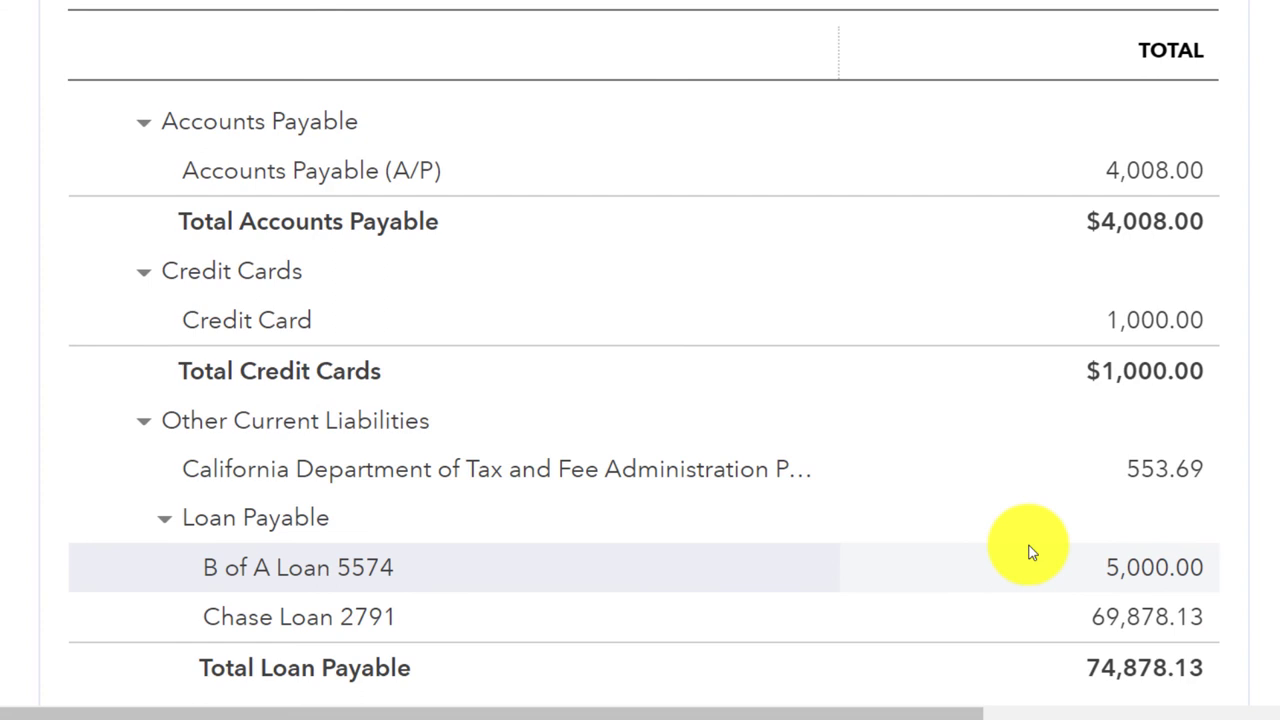
pyautogui.scroll(-1, 1032, 553)
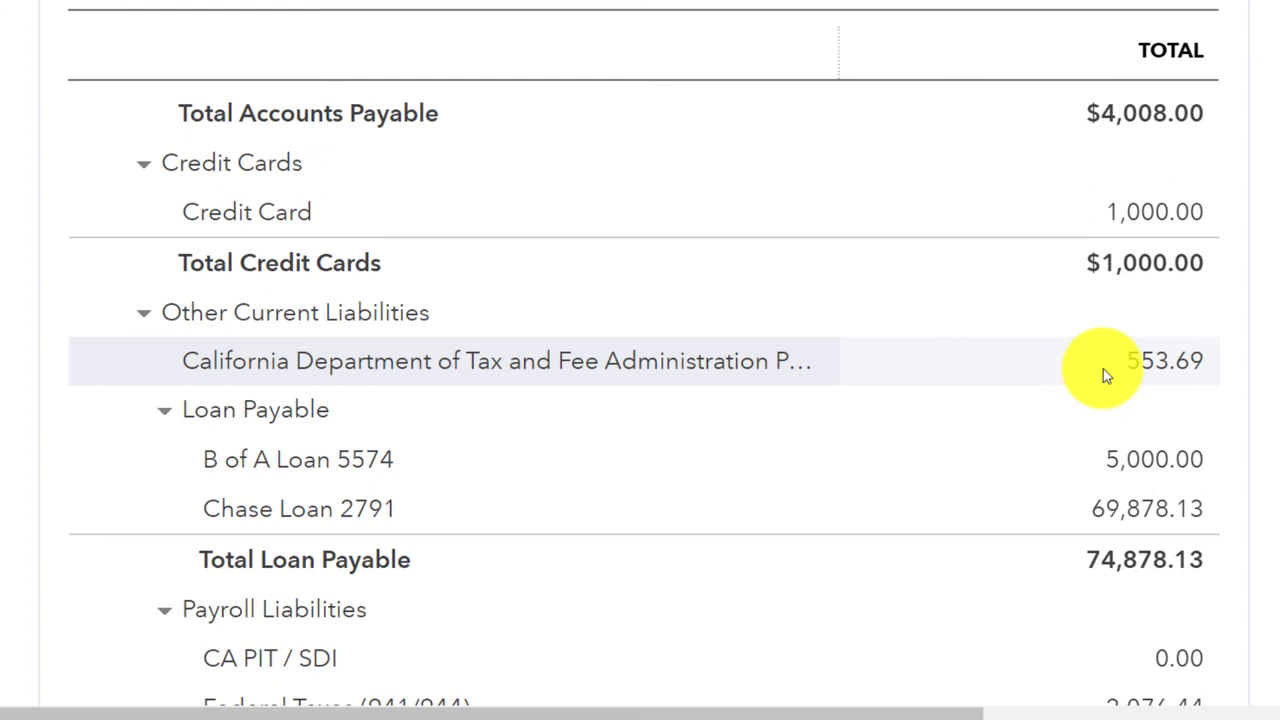
# Step: Examine the loan payable, payroll liabilities and unearned revenue lines of the Balance Sheet, down to the start of the equity section
pyautogui.scroll(-1, 1103, 369)
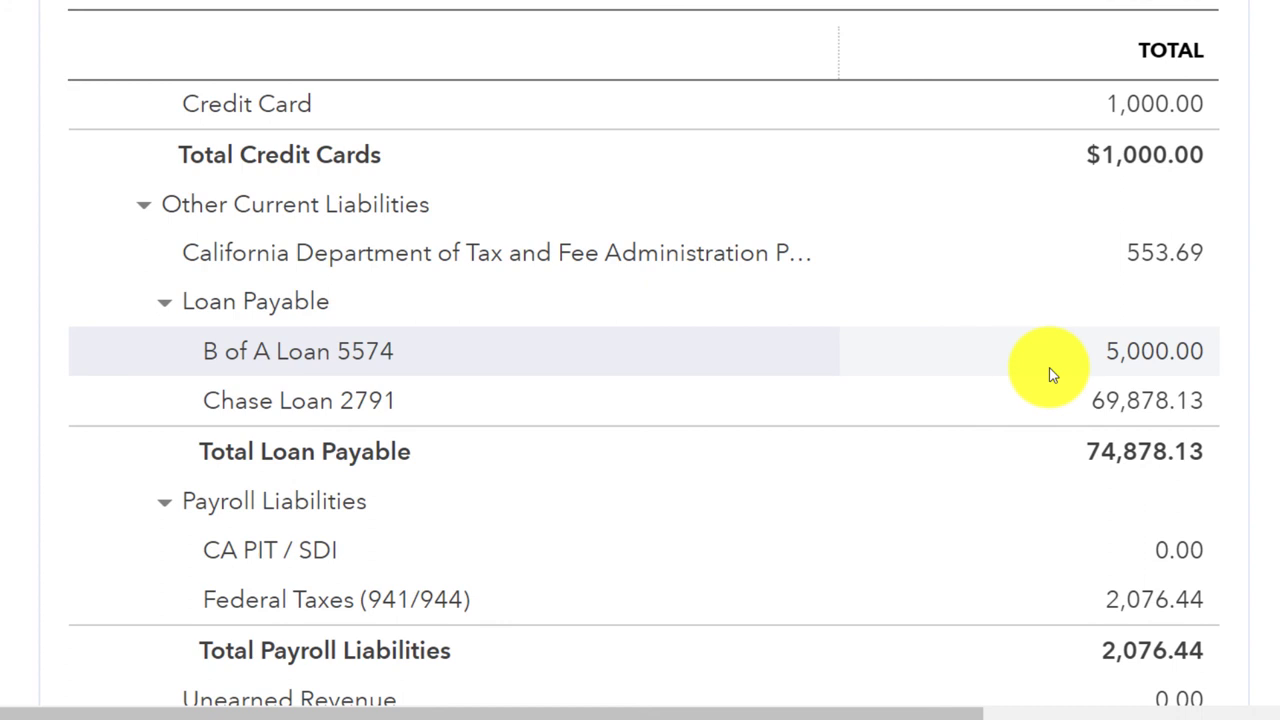
pyautogui.scroll(-1, 1050, 374)
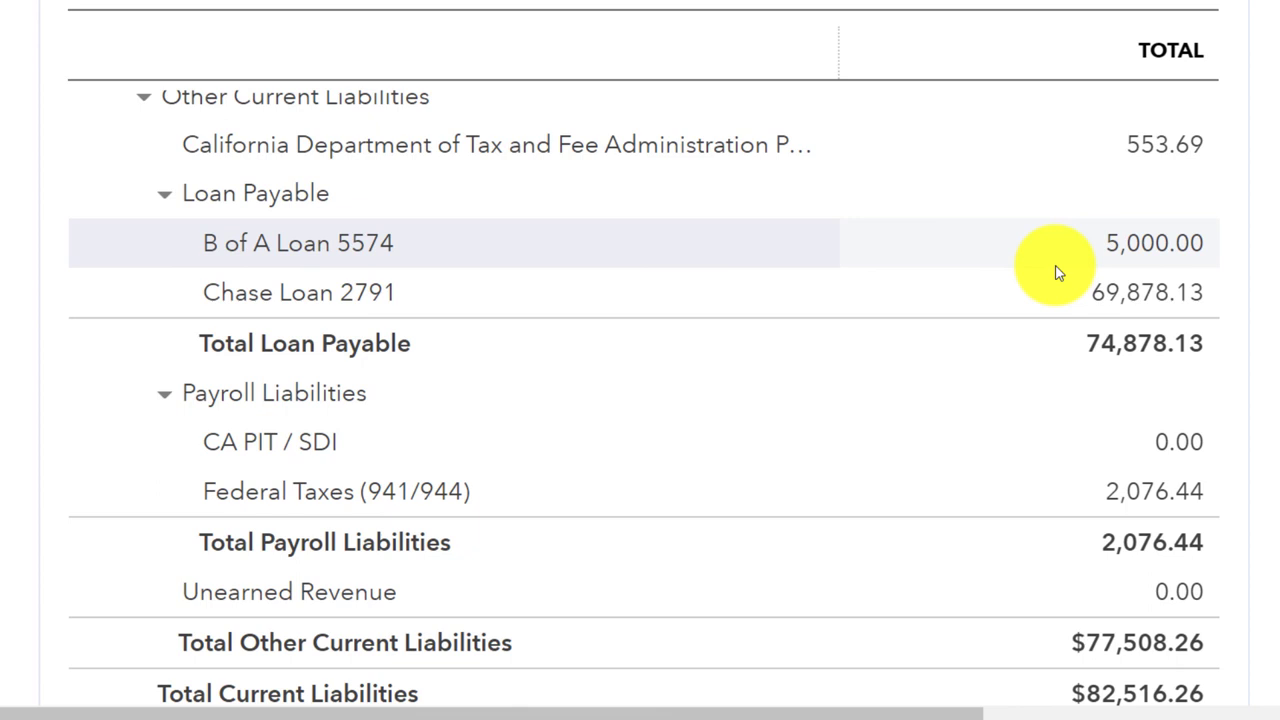
pyautogui.scroll(-1, 1058, 272)
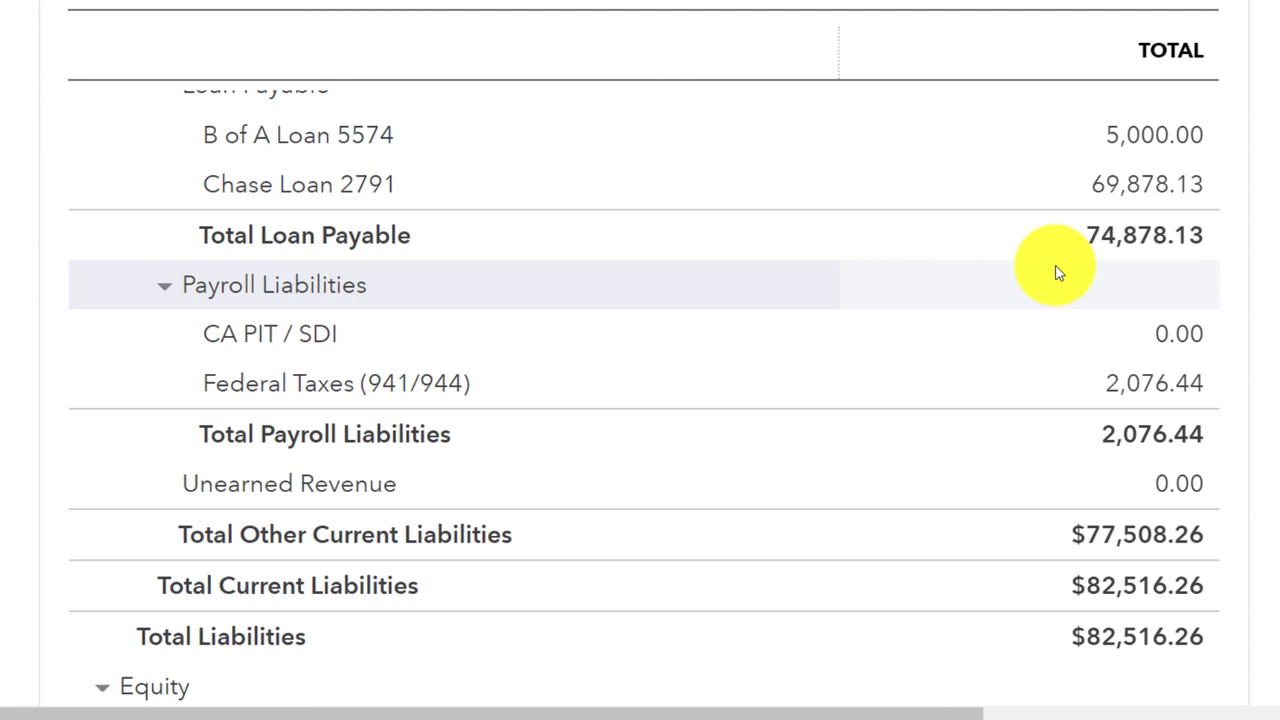
pyautogui.scroll(-1, 1058, 272)
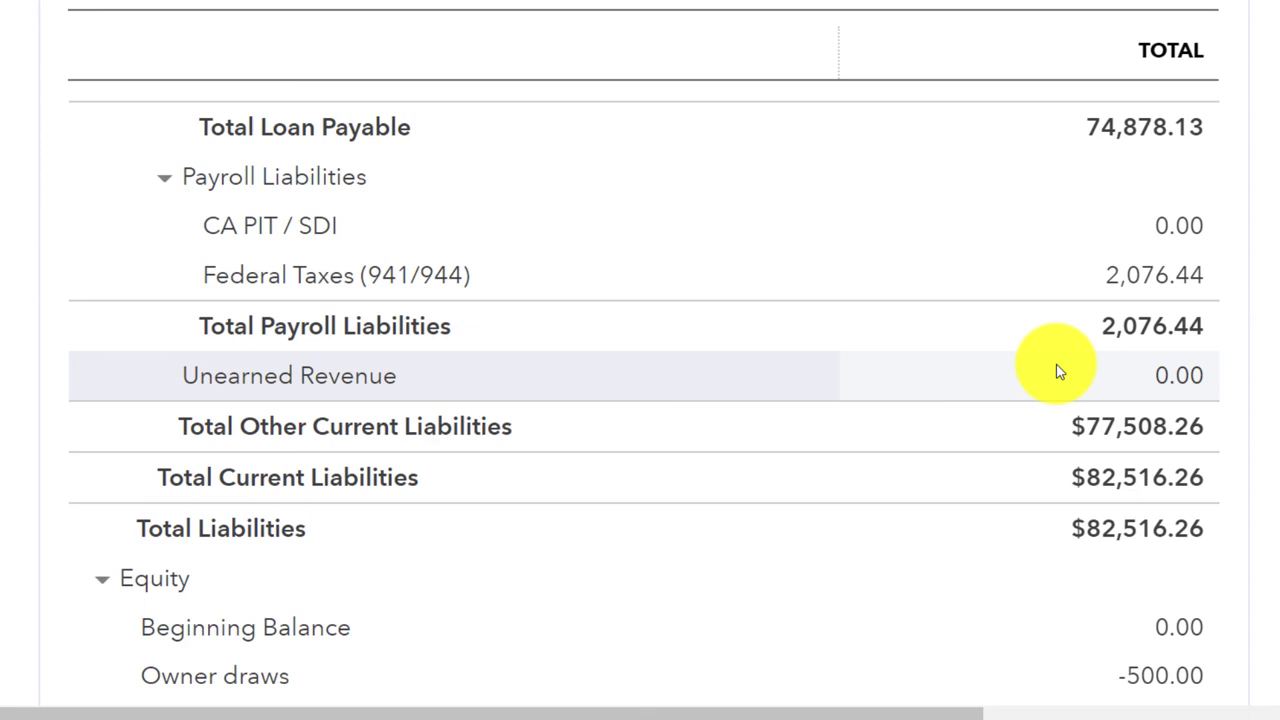
# Step: Review the Balance Sheet's asset section again, from cash and accounts receivable through other current assets and fixed assets to total assets
pyautogui.scroll(-1, 1060, 372)
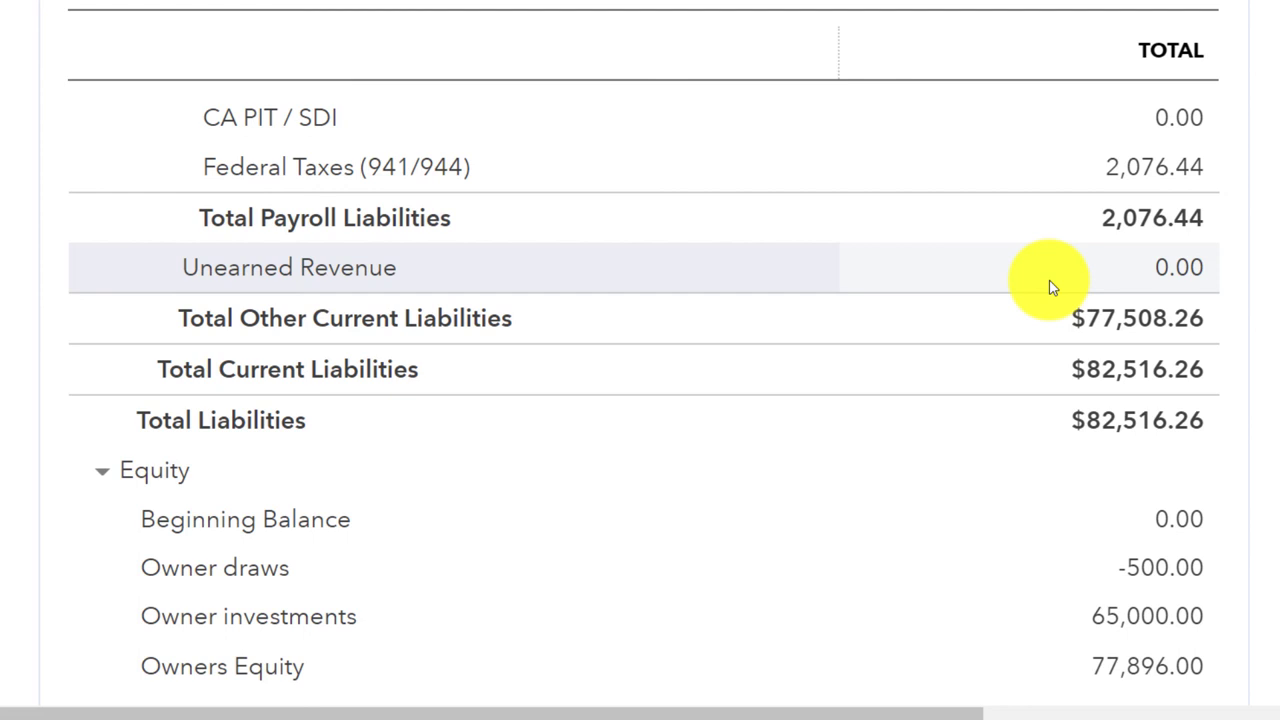
pyautogui.scroll(12, 1050, 287)
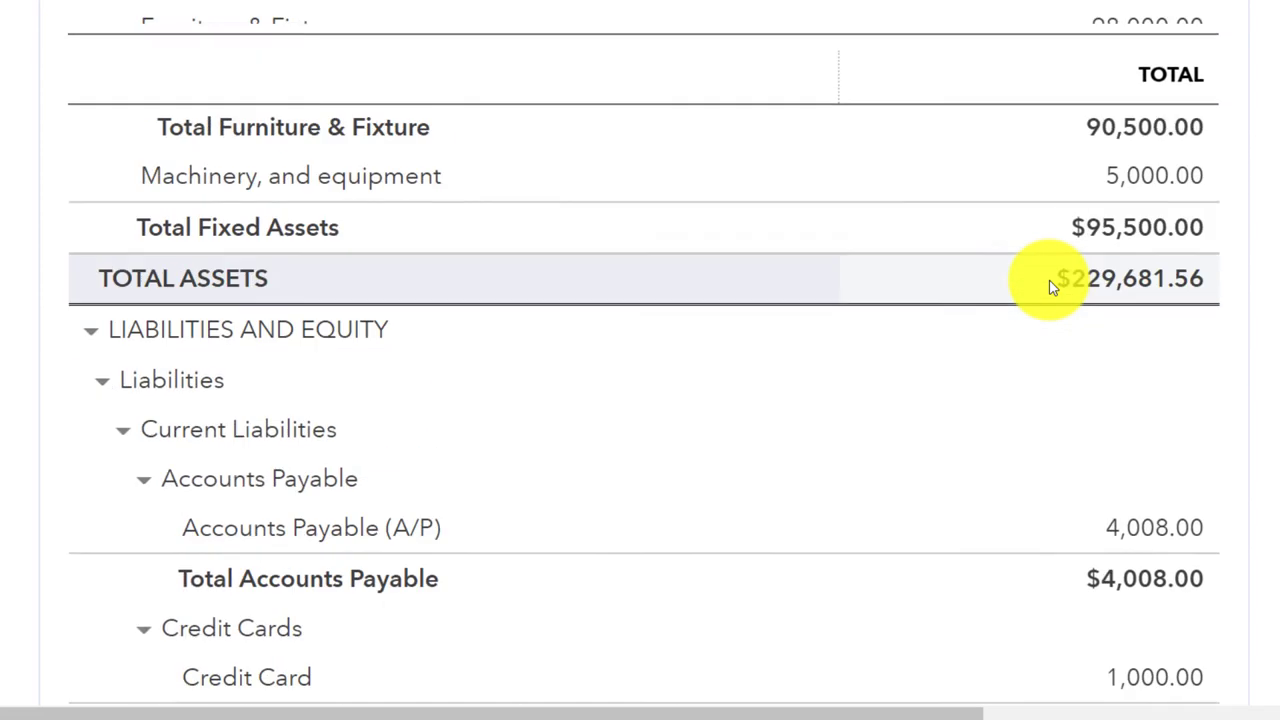
pyautogui.scroll(12, 1050, 287)
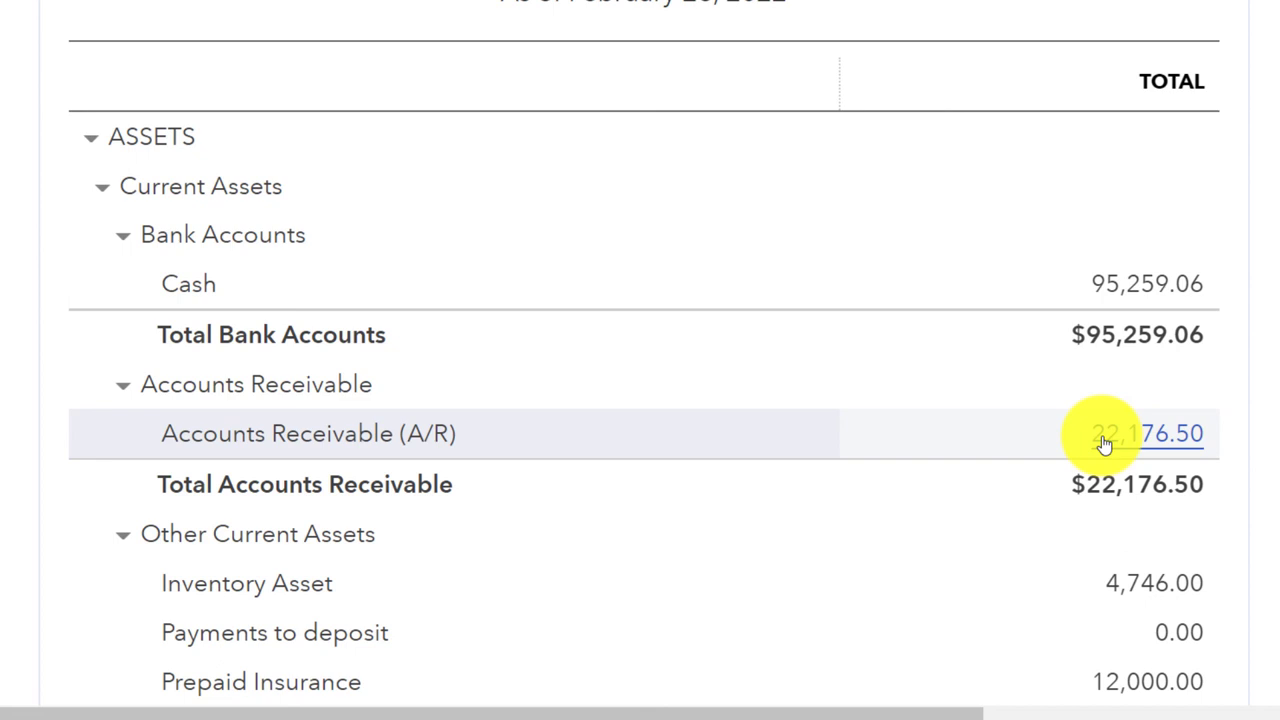
pyautogui.scroll(-3, 1103, 441)
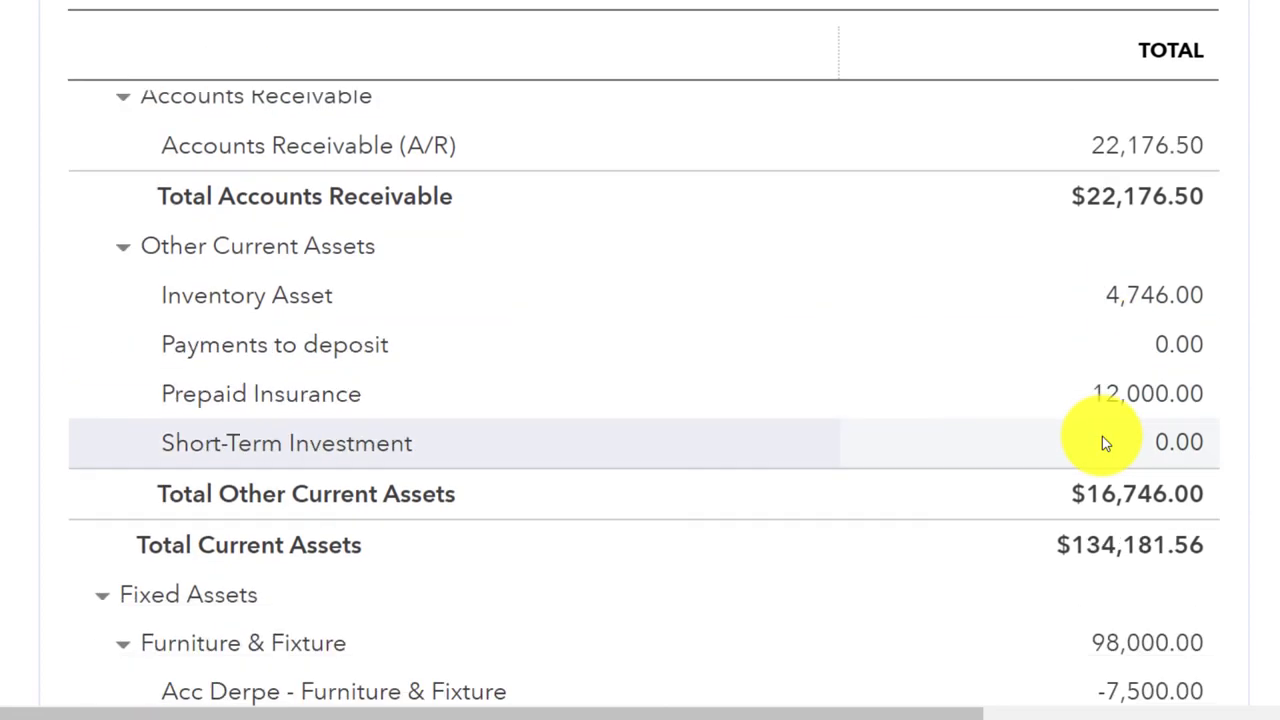
pyautogui.scroll(-6, 1104, 441)
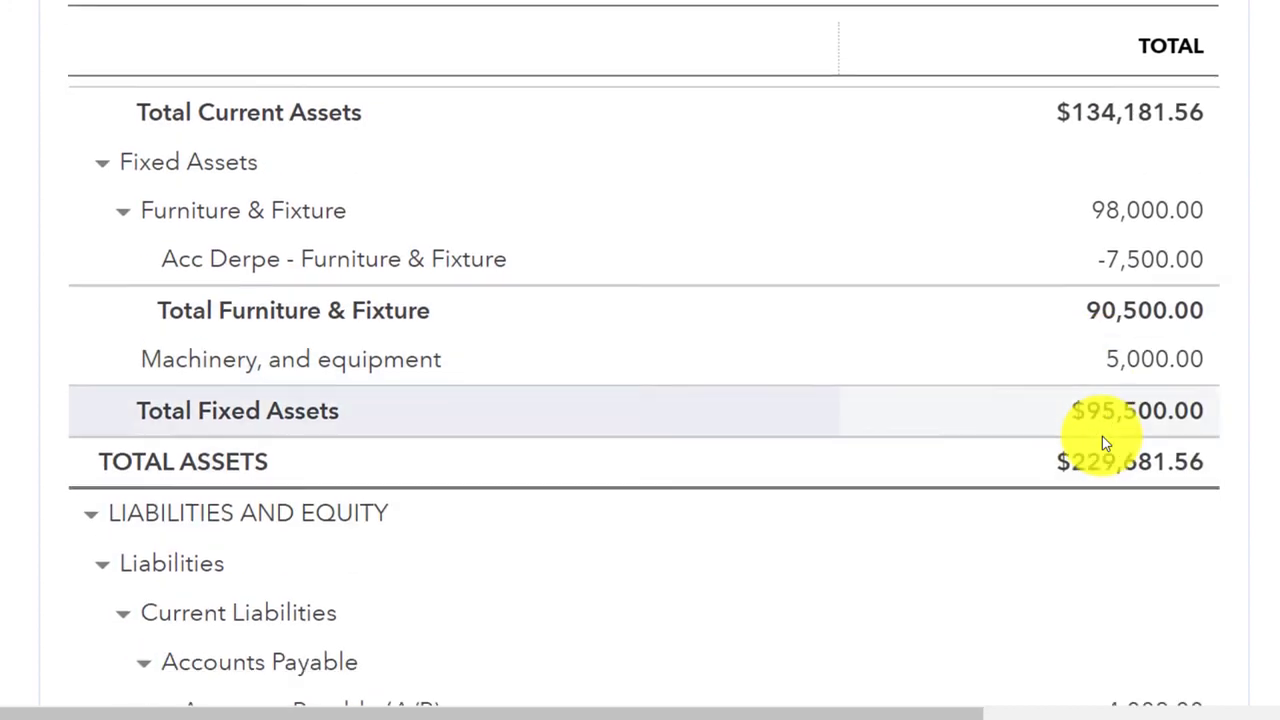
# Step: Examine the Balance Sheet's liabilities from accounts payable through unearned revenue, continuing into the owner draws, investments and net income lines under equity
pyautogui.scroll(-6, 1105, 443)
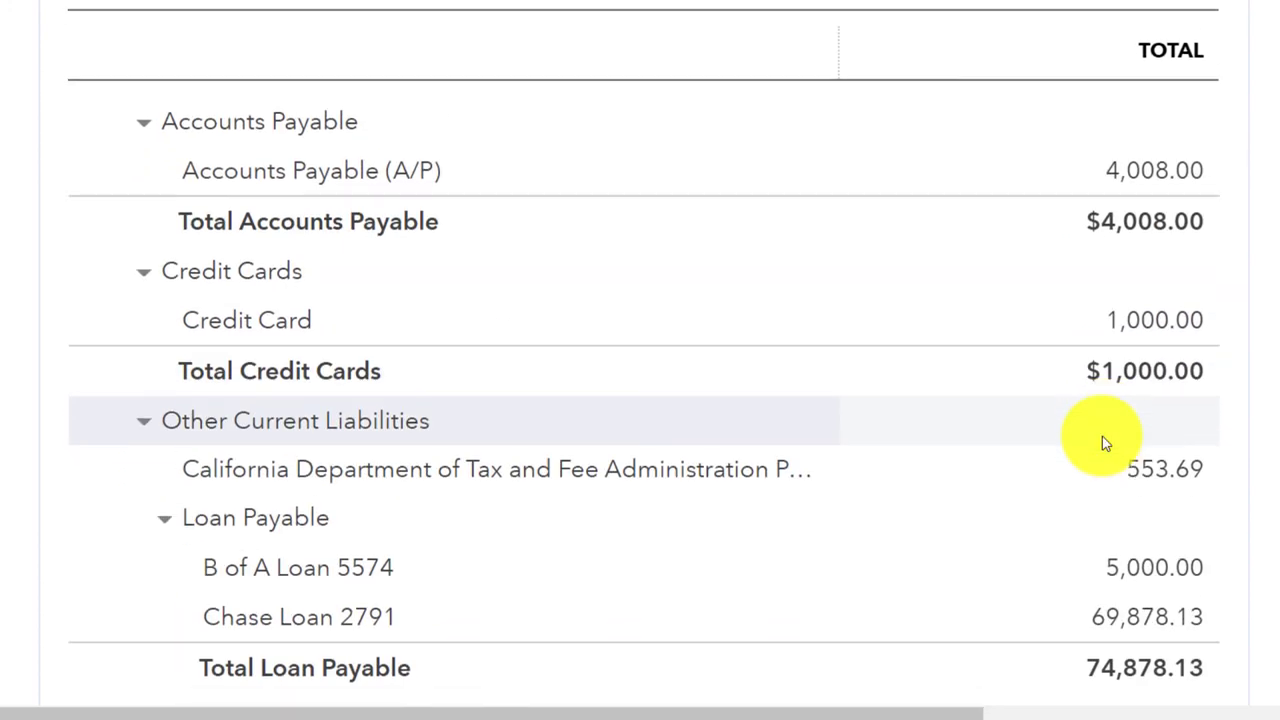
pyautogui.scroll(2, 1102, 436)
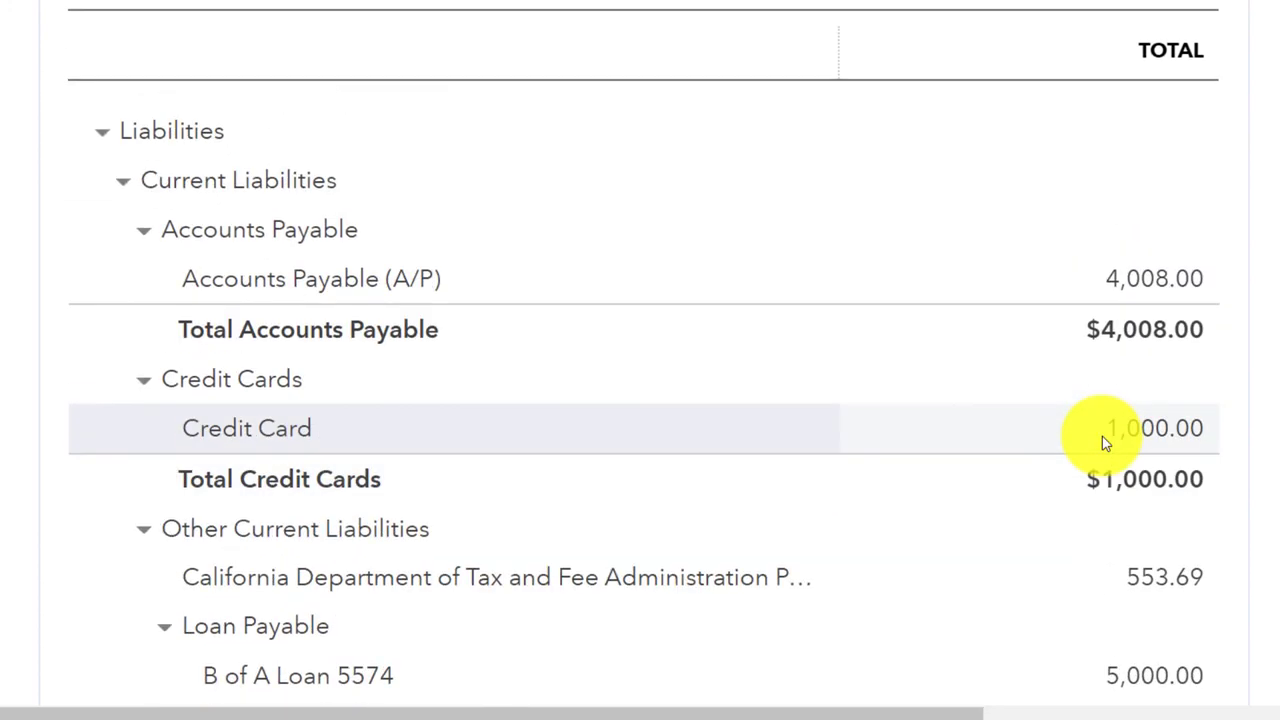
pyautogui.scroll(-4, 1102, 436)
pyautogui.scroll(-4, 1104, 444)
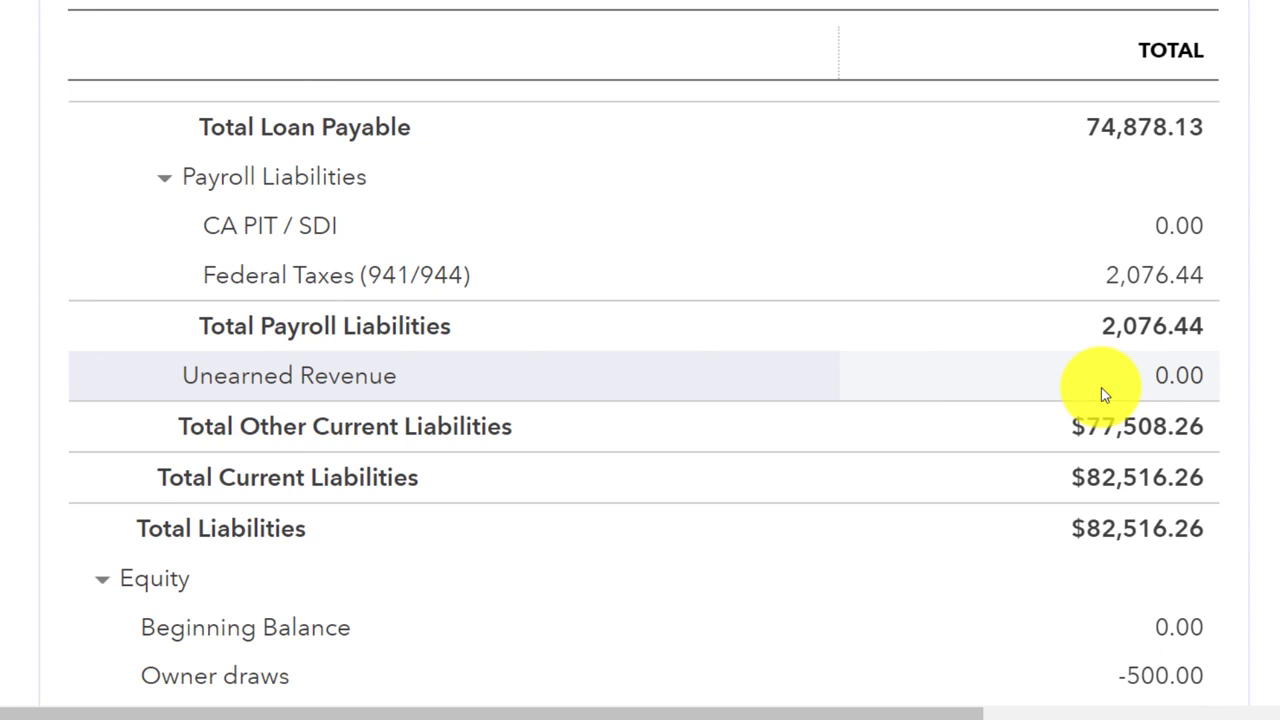
pyautogui.scroll(-3, 1104, 395)
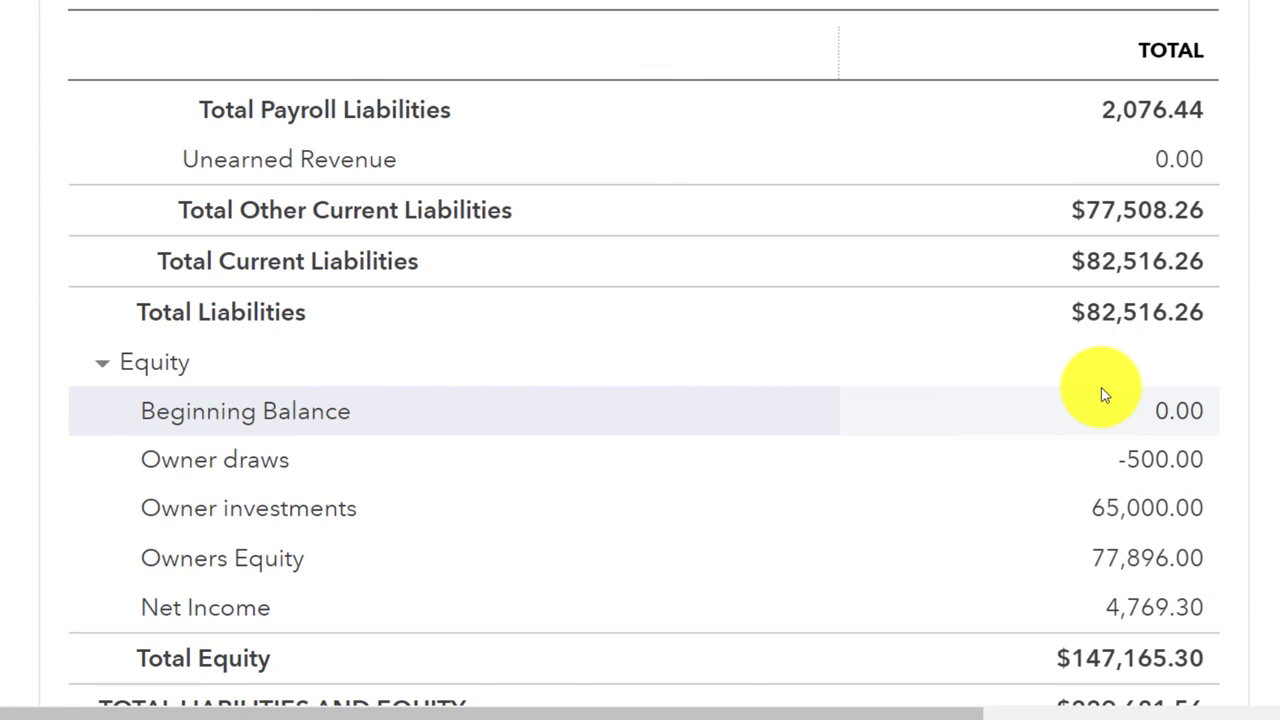
# Step: Consult the desktop flow chart in OneNote, then return to the Balance Sheet and recheck the loan, credit card and accounts payable lines
pyautogui.click(388, 703)
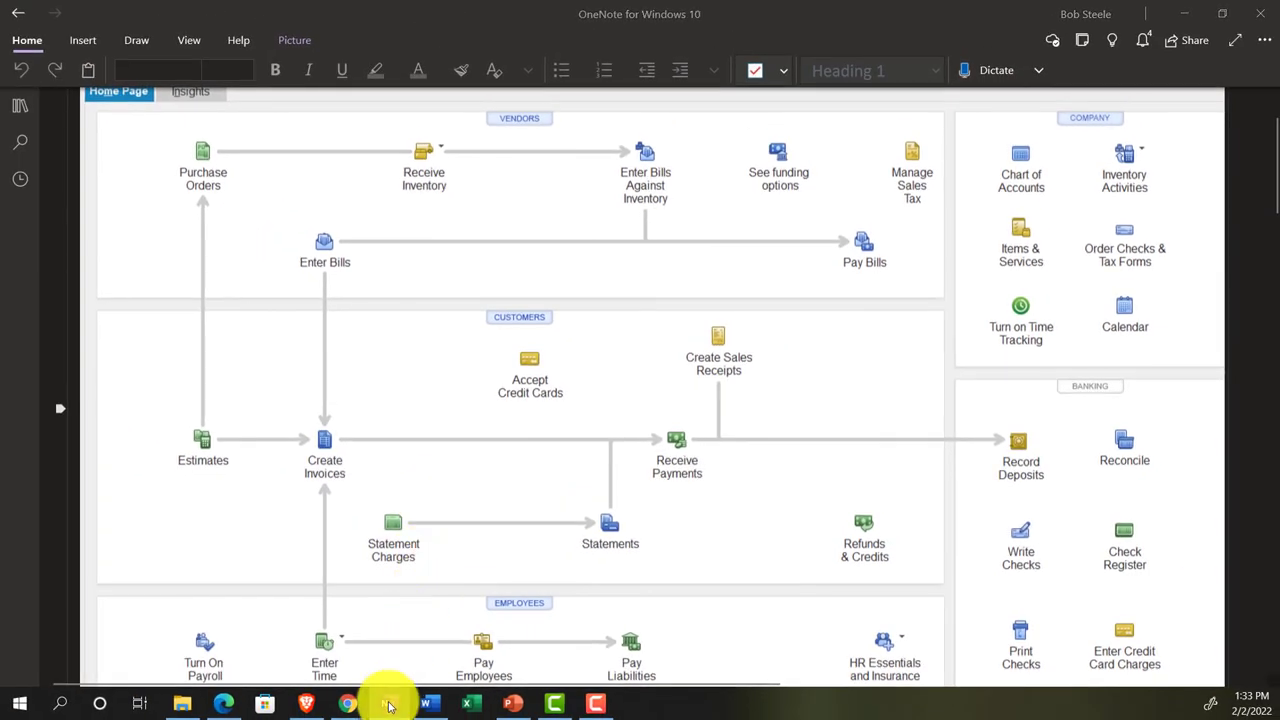
pyautogui.click(390, 706)
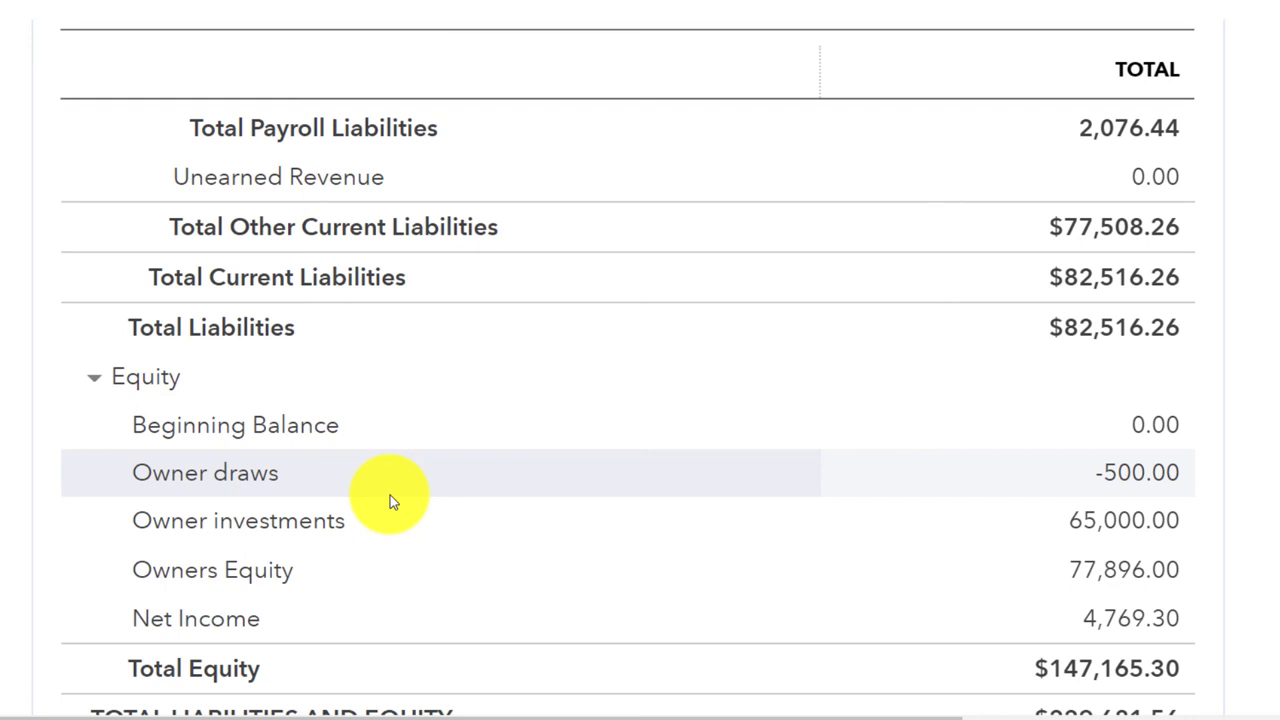
pyautogui.scroll(5, 390, 495)
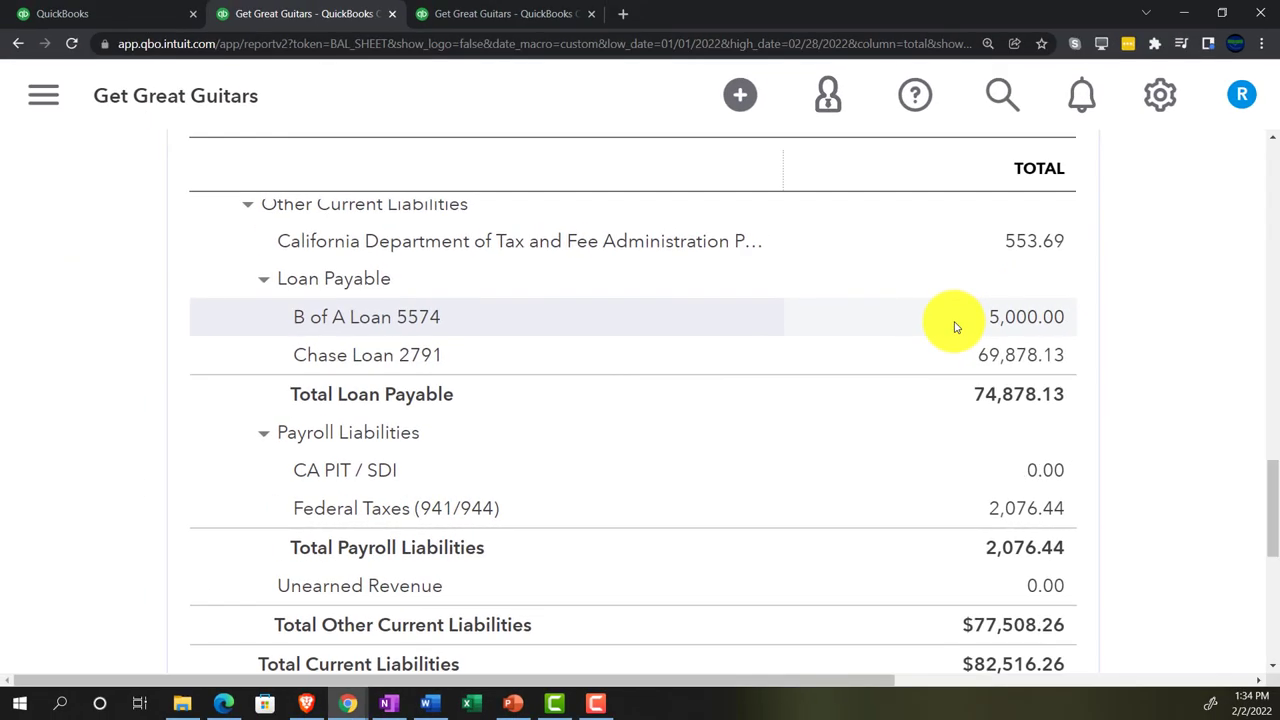
pyautogui.scroll(8, 955, 327)
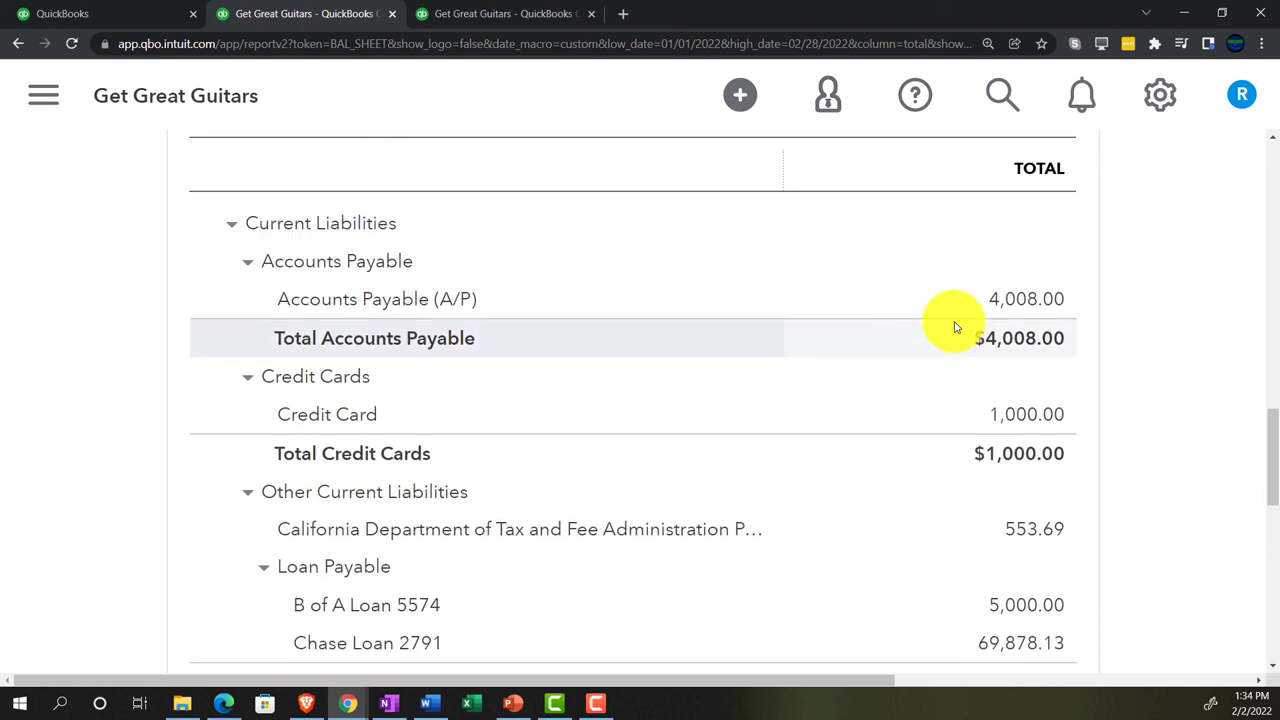